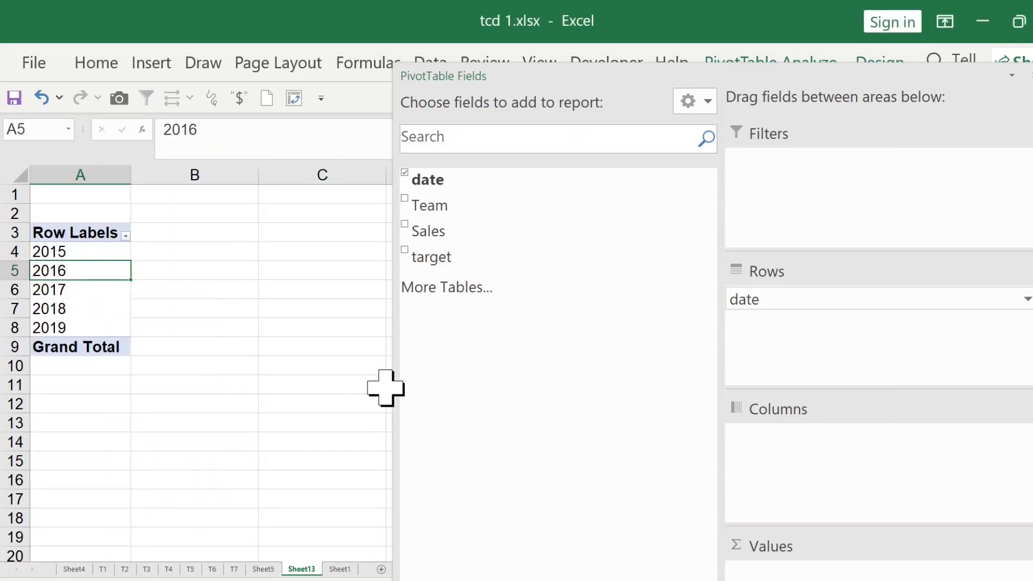
# Add the Sales and target fields to the pivot table's values and close the field list
pyautogui.moveTo(438, 235); pyautogui.dragTo(783, 568)
pyautogui.moveTo(446, 258); pyautogui.dragTo(821, 578)
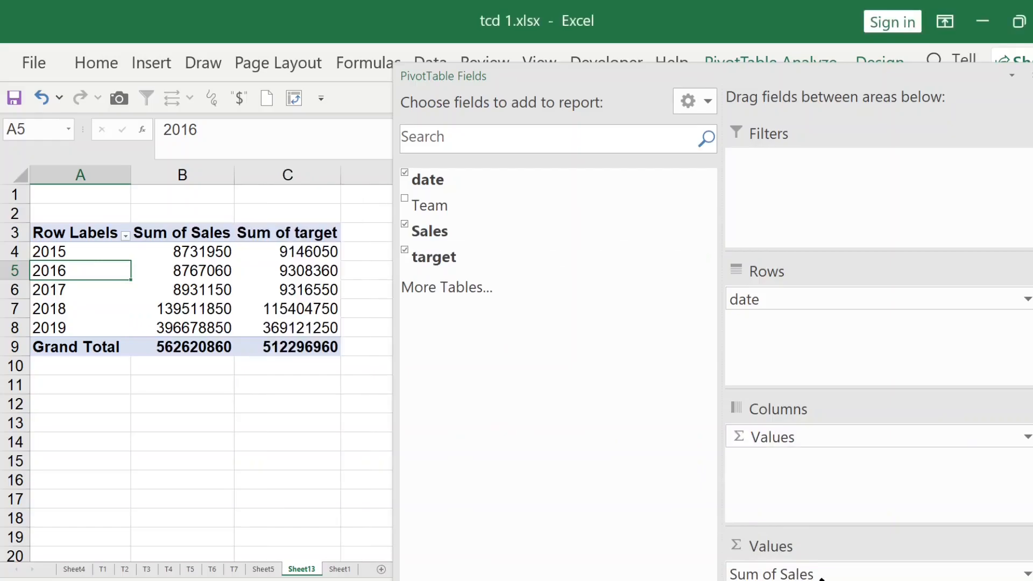
pyautogui.click(323, 251)
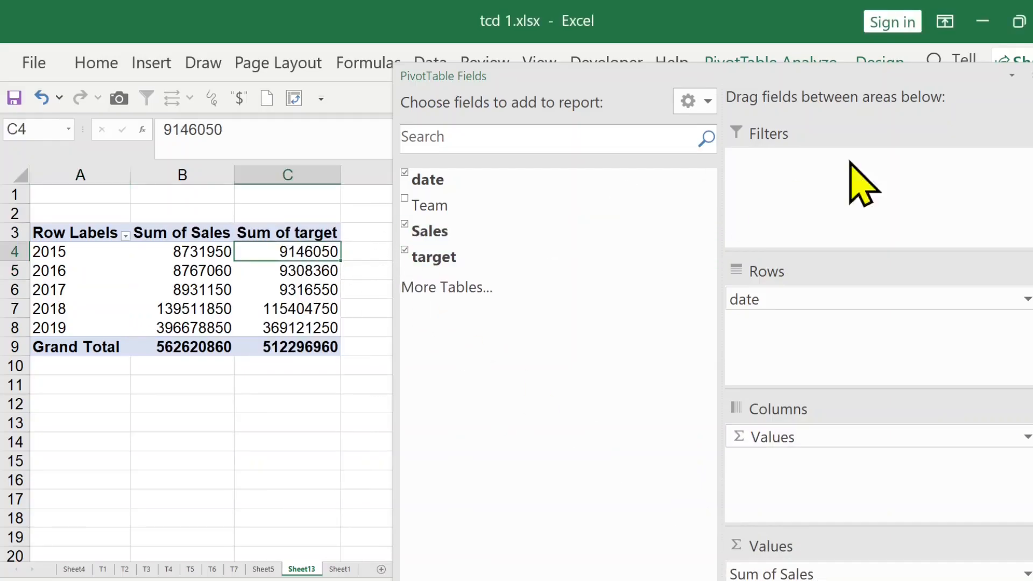
pyautogui.click(1027, 76)
pyautogui.click(379, 269)
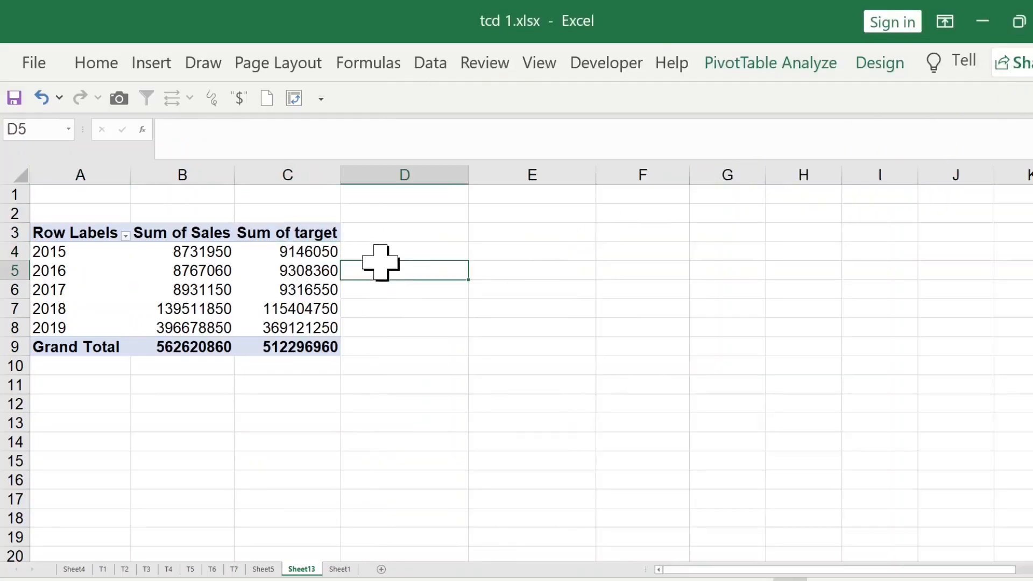
pyautogui.click(281, 233)
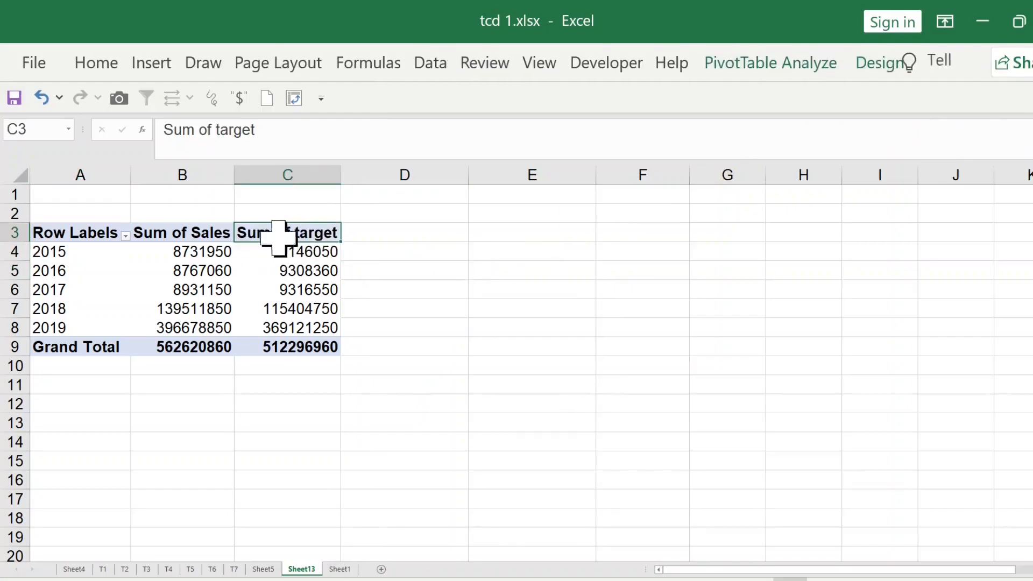
pyautogui.click(352, 250)
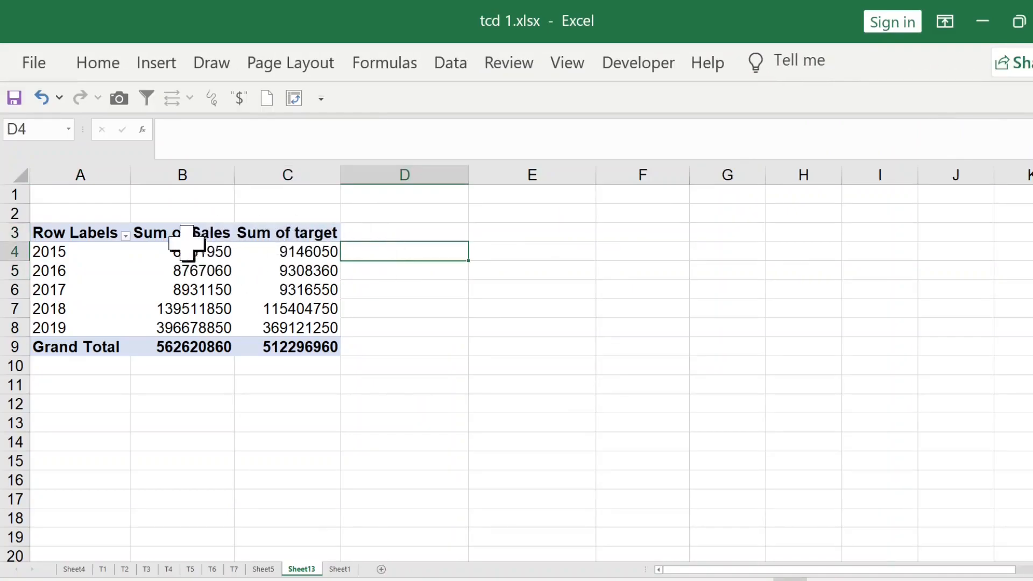
# Start a new calculated field in the pivot table and name it target-sales
pyautogui.click(297, 257)
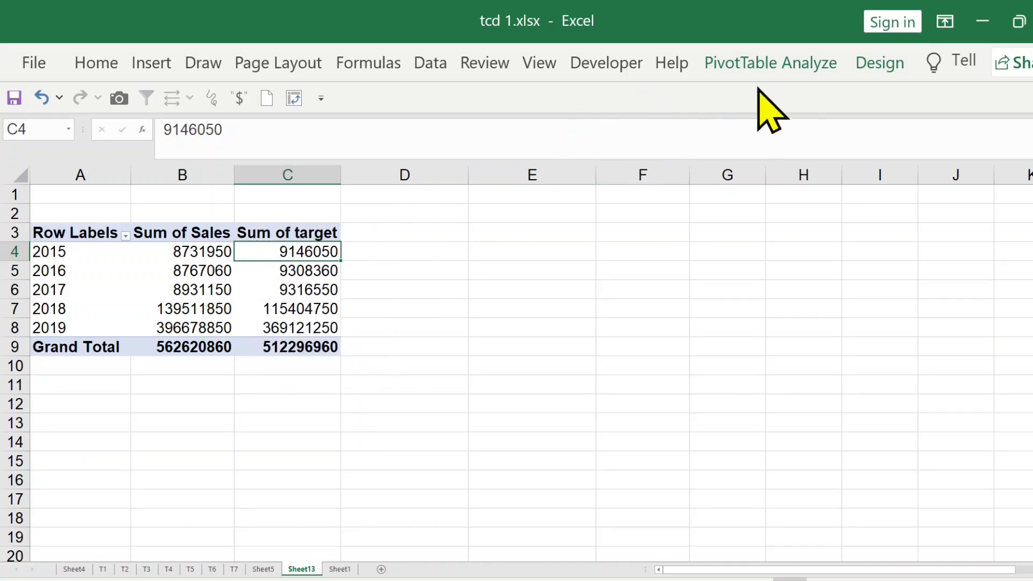
pyautogui.click(780, 67)
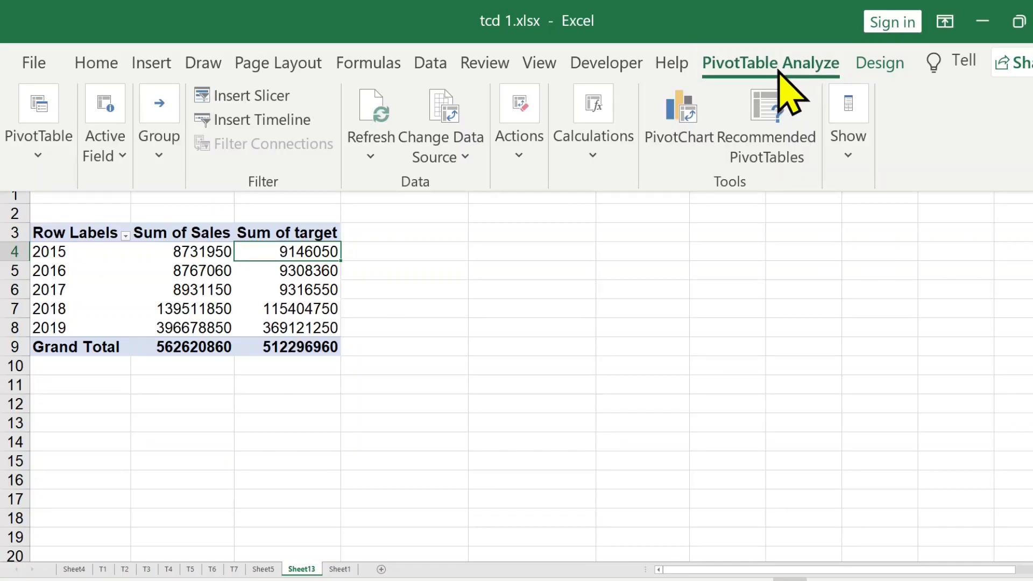
pyautogui.click(593, 156)
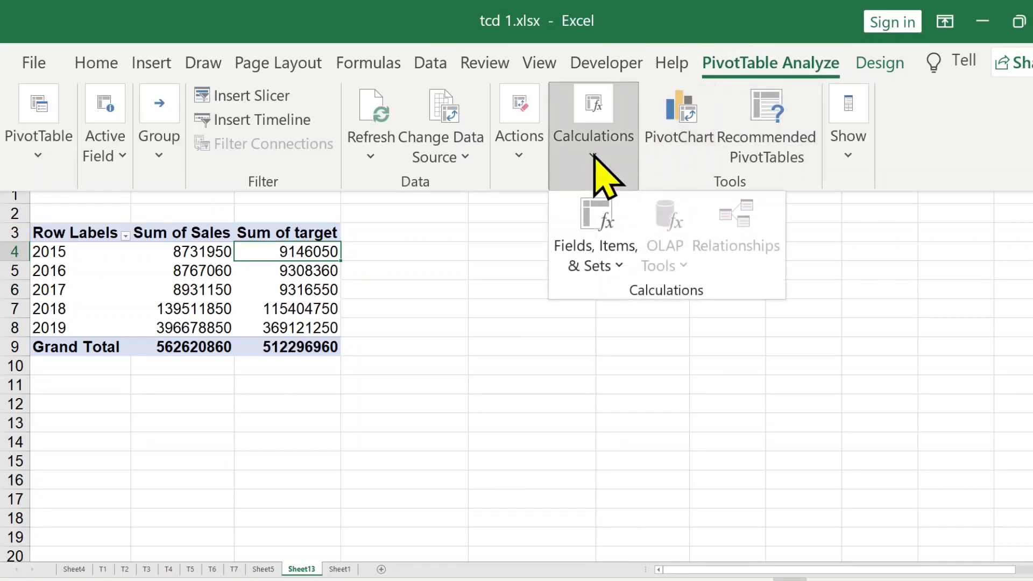
pyautogui.click(597, 221)
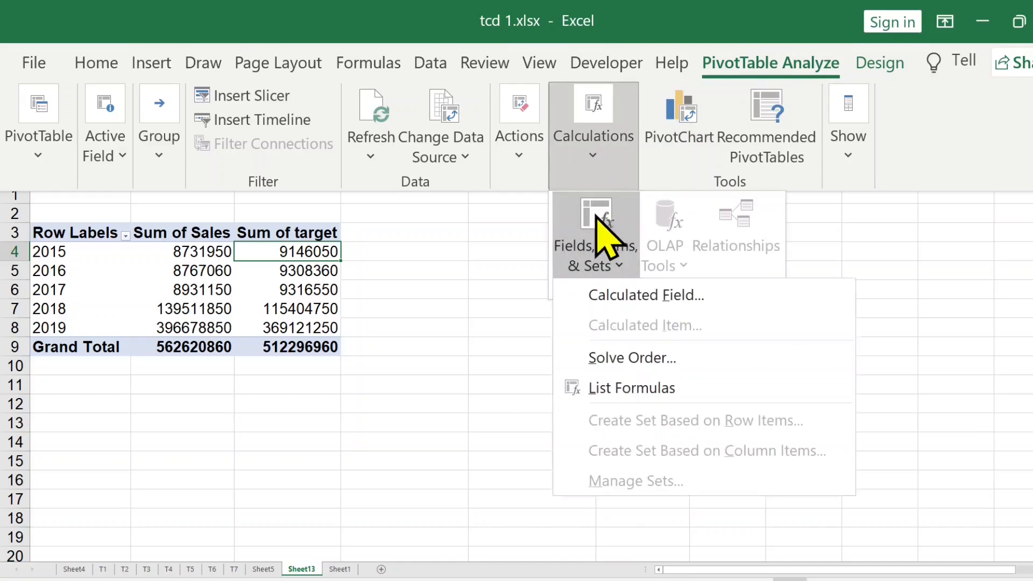
pyautogui.click(640, 296)
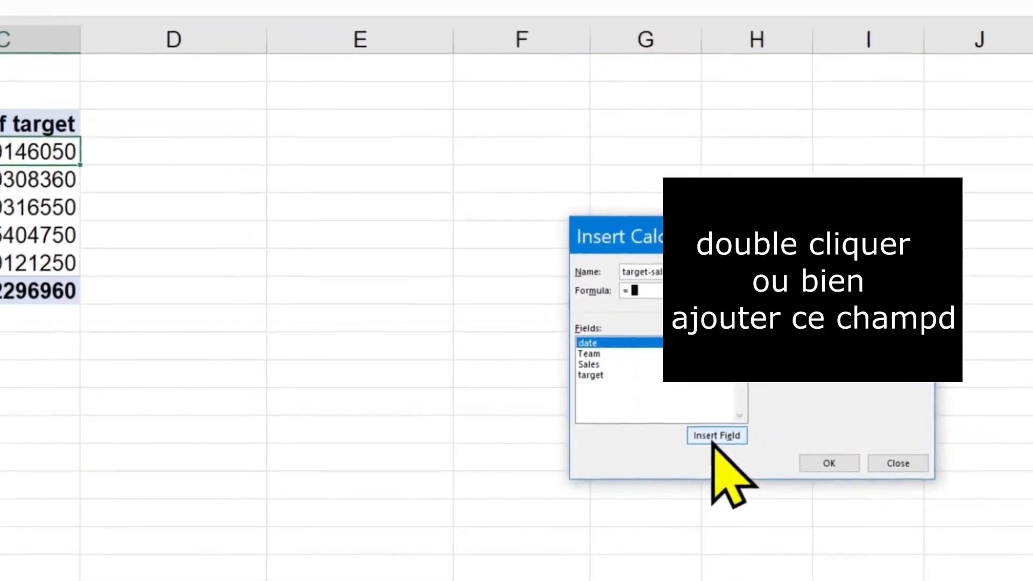
# Define the calculated field's formula as = target - Sales, add the field and apply it to the pivot table
pyautogui.click(592, 376)
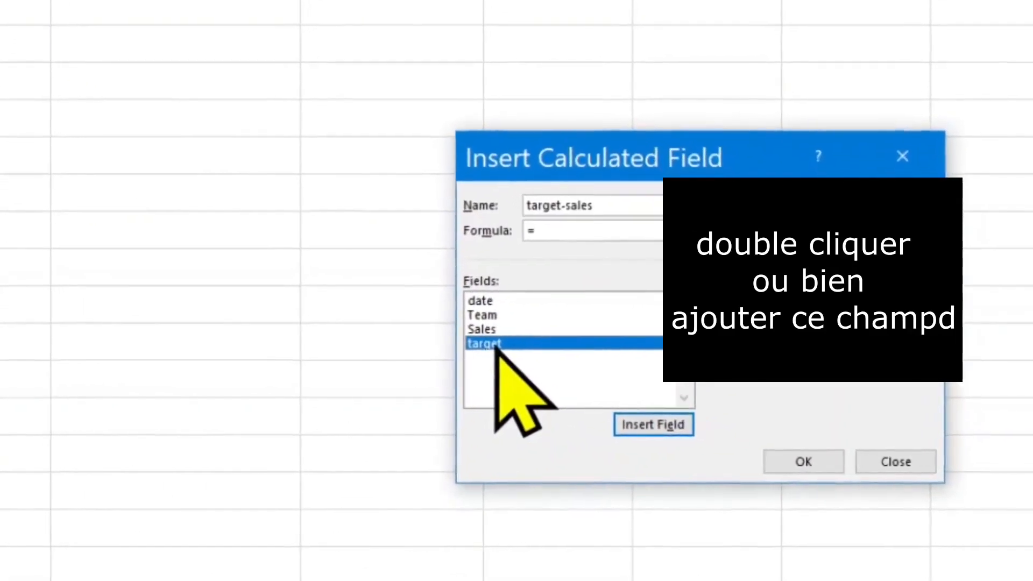
pyautogui.doubleClick(494, 345)
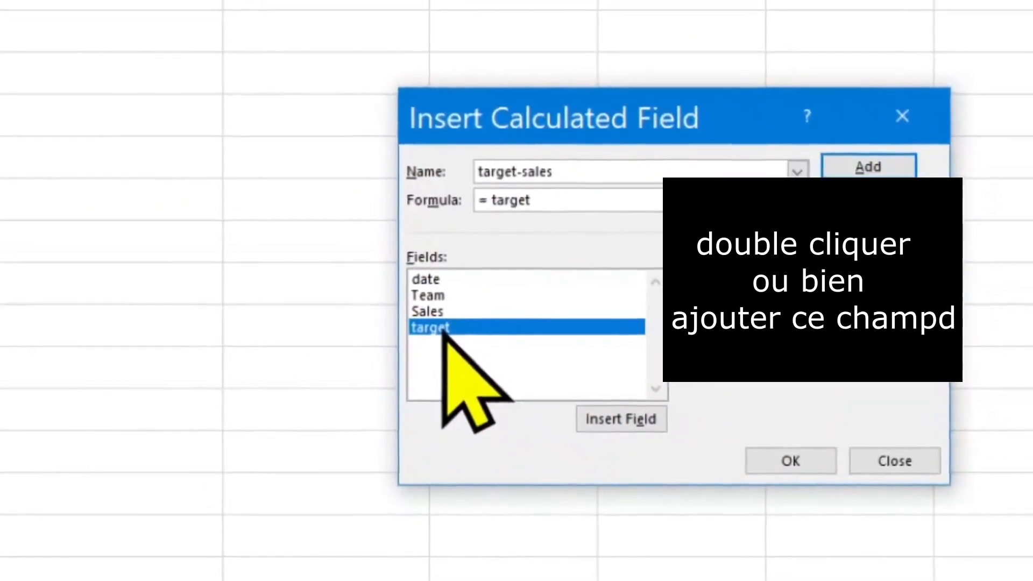
pyautogui.write('-')
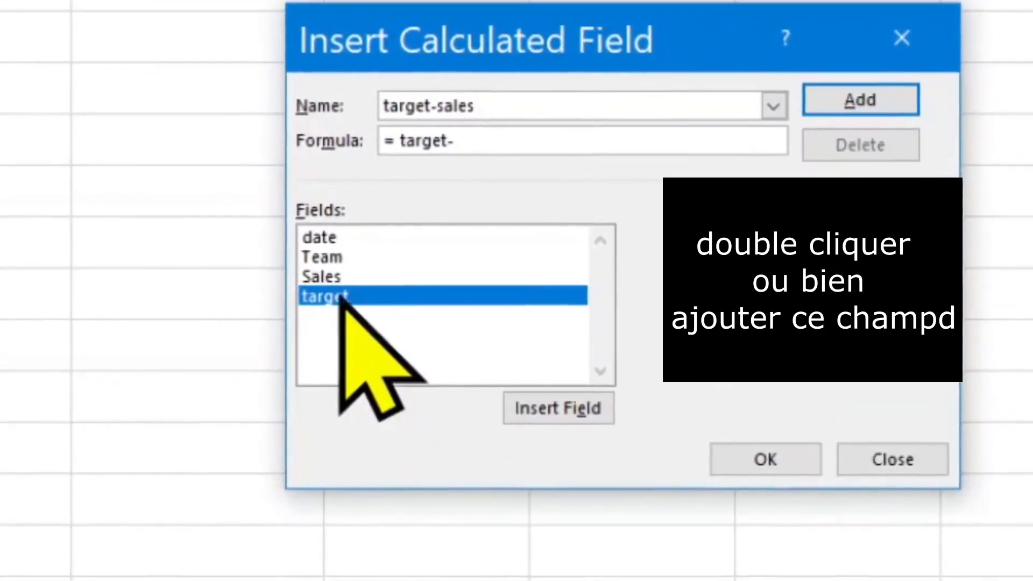
pyautogui.click(375, 292)
pyautogui.doubleClick(321, 276)
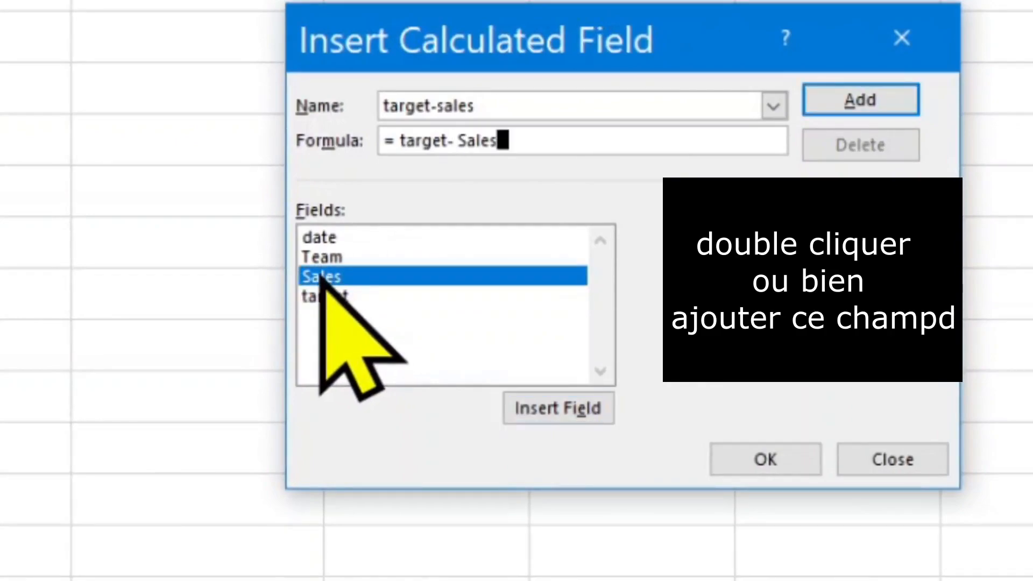
pyautogui.click(568, 414)
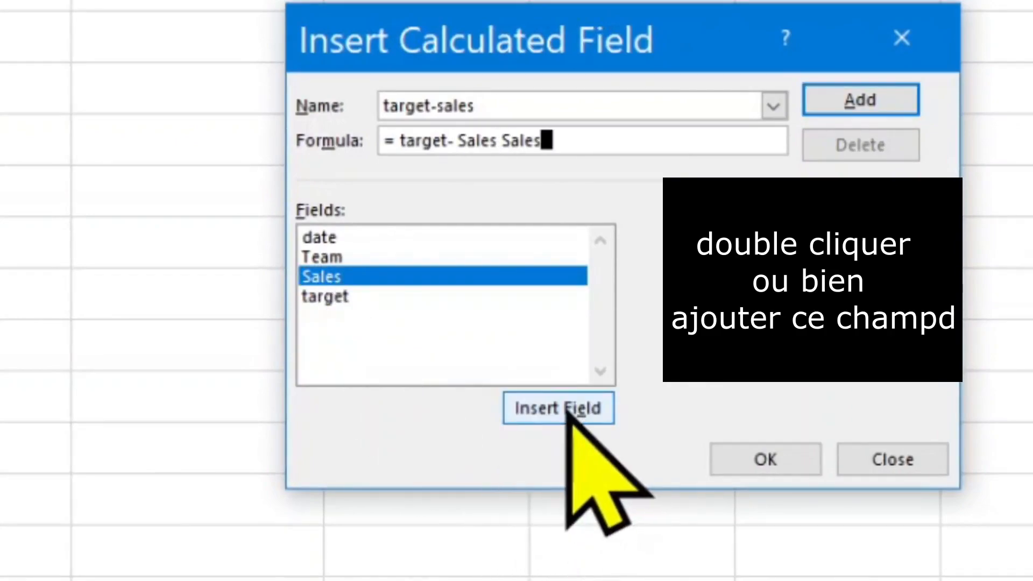
pyautogui.click(620, 129)
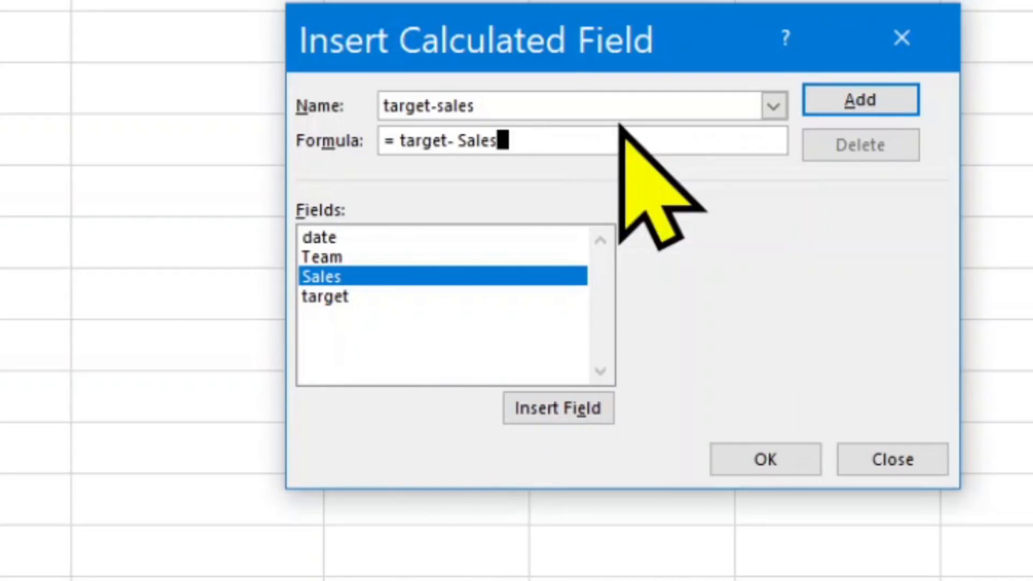
pyautogui.click(877, 103)
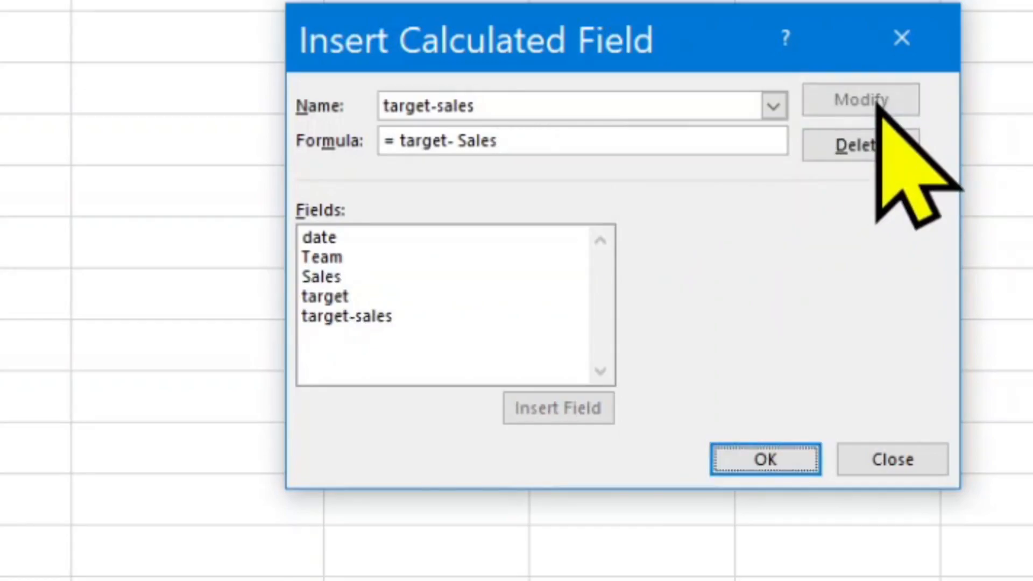
pyautogui.click(775, 460)
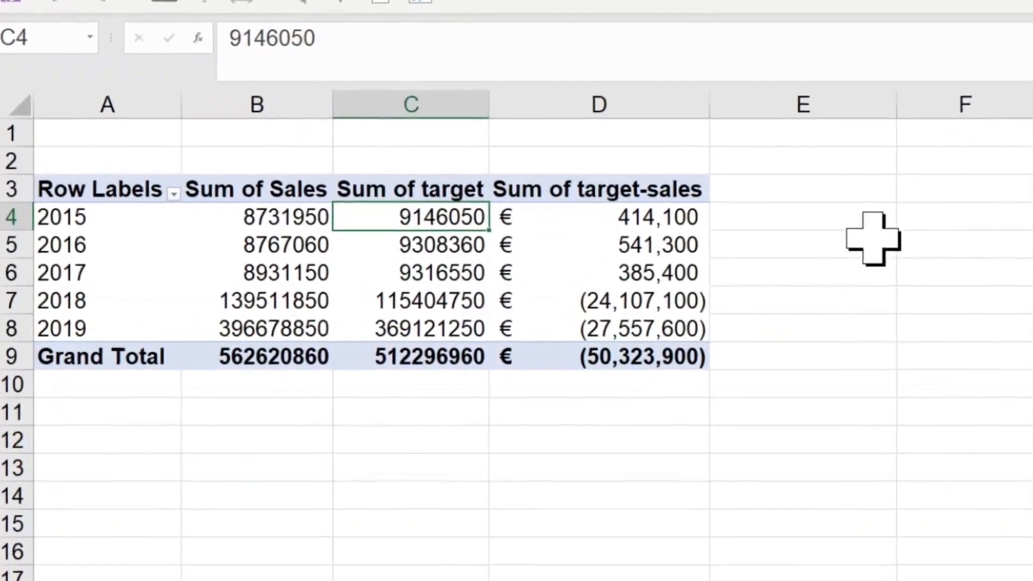
# Enter the check formula =C4-B4 in F4 and fill it down to F8
pyautogui.click(1004, 216)
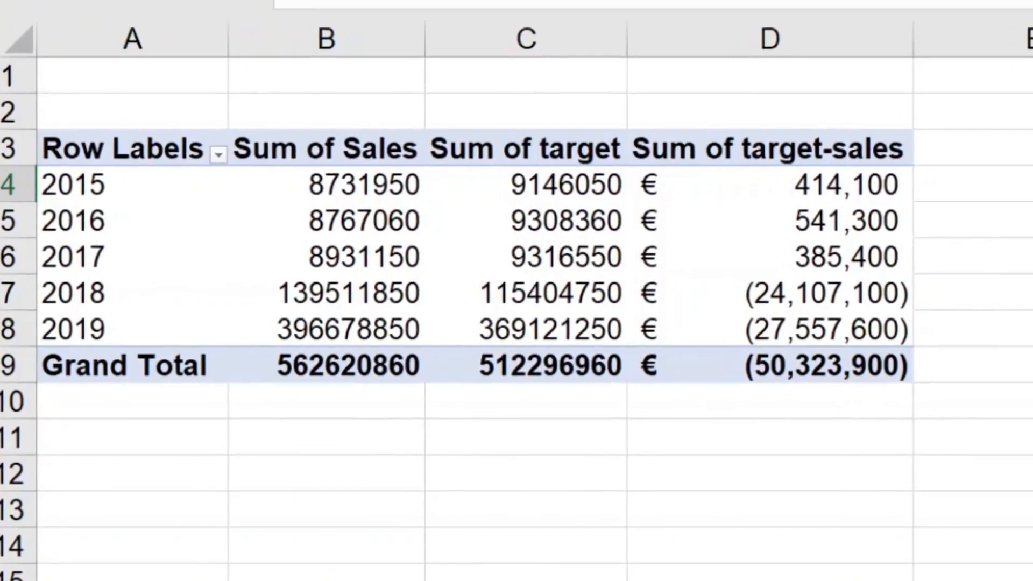
pyautogui.write('=')
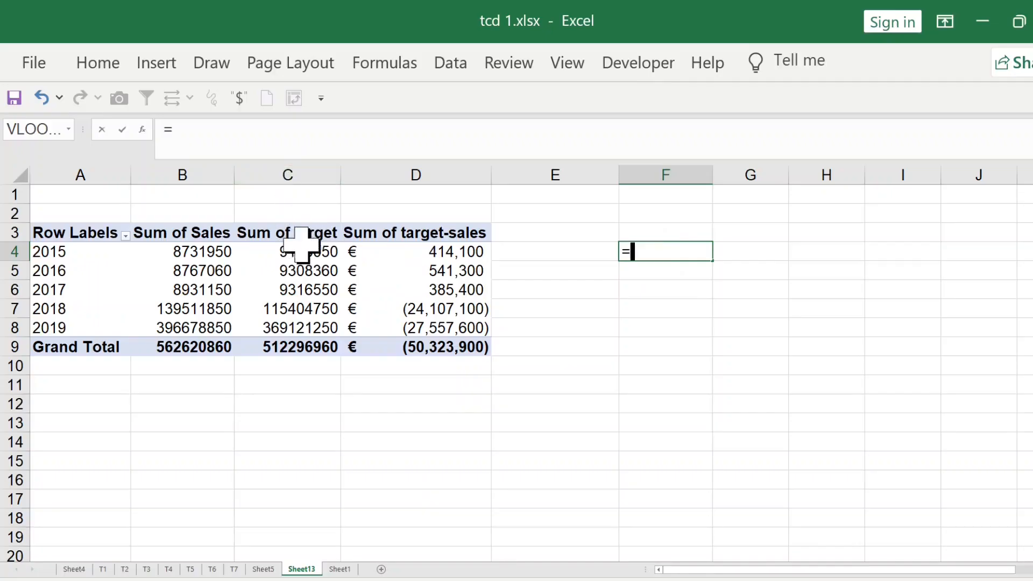
pyautogui.write('c4')
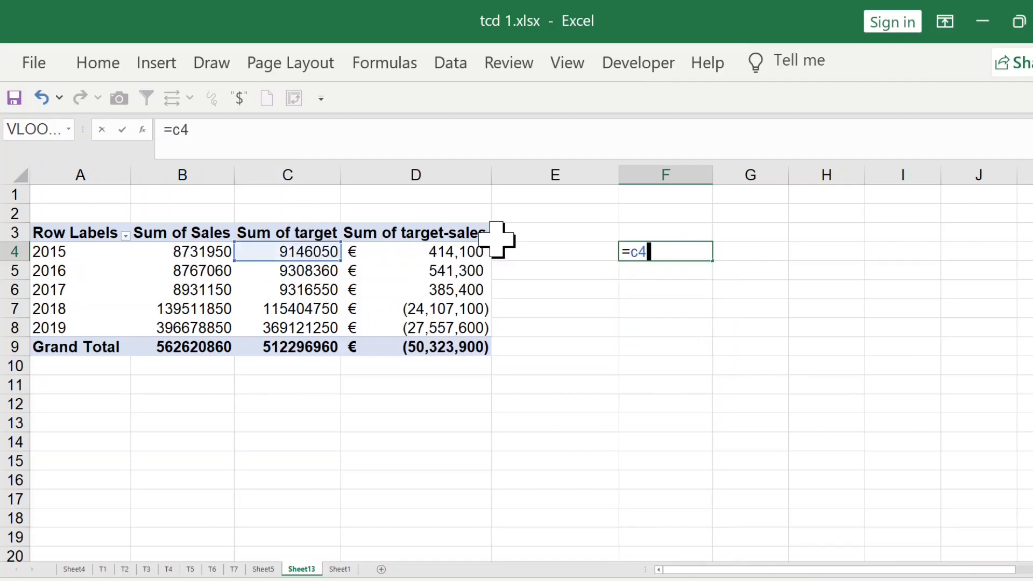
pyautogui.write('-b4')
pyautogui.press('Return')
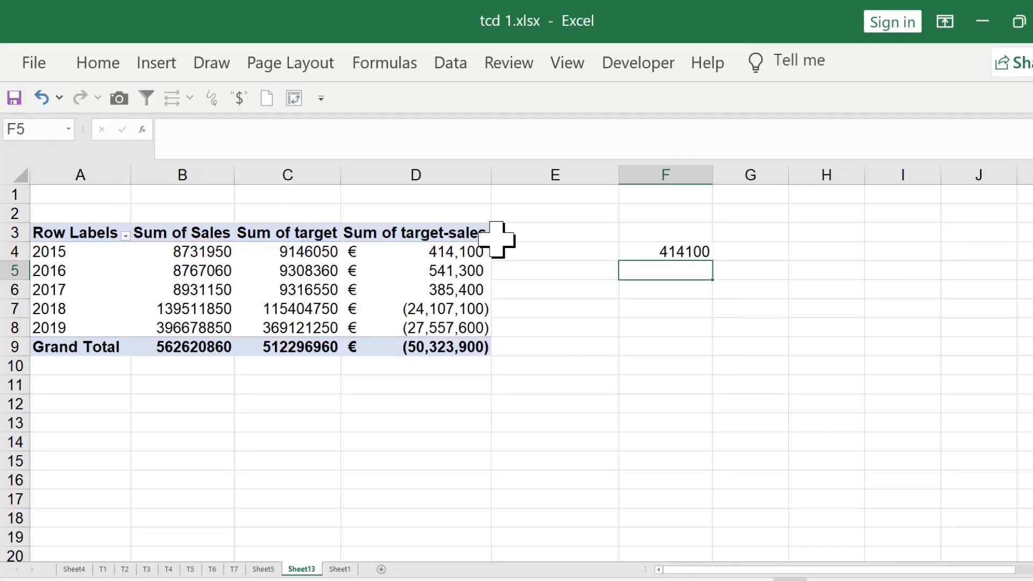
pyautogui.click(662, 249)
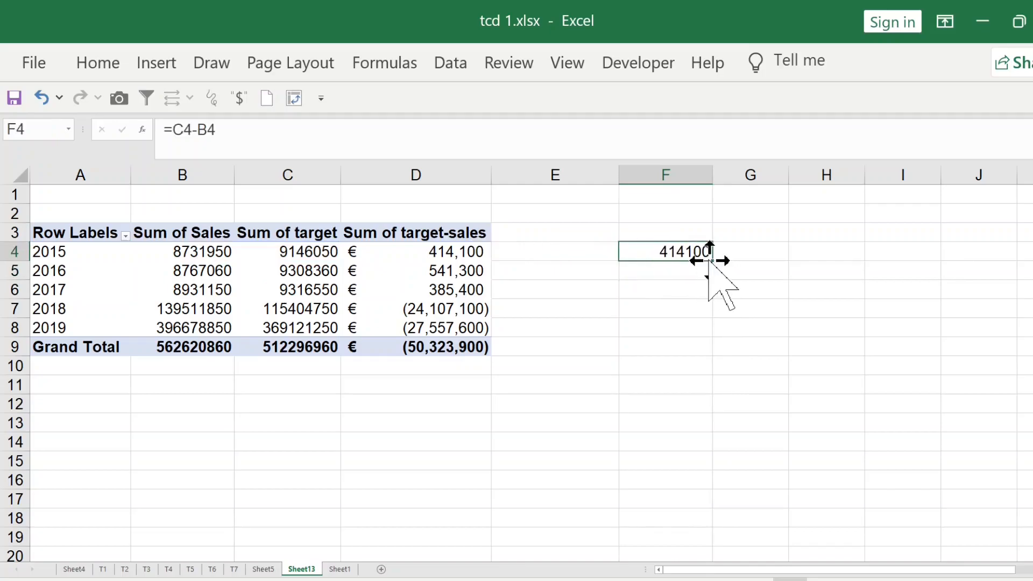
pyautogui.moveTo(715, 265); pyautogui.dragTo(709, 346)
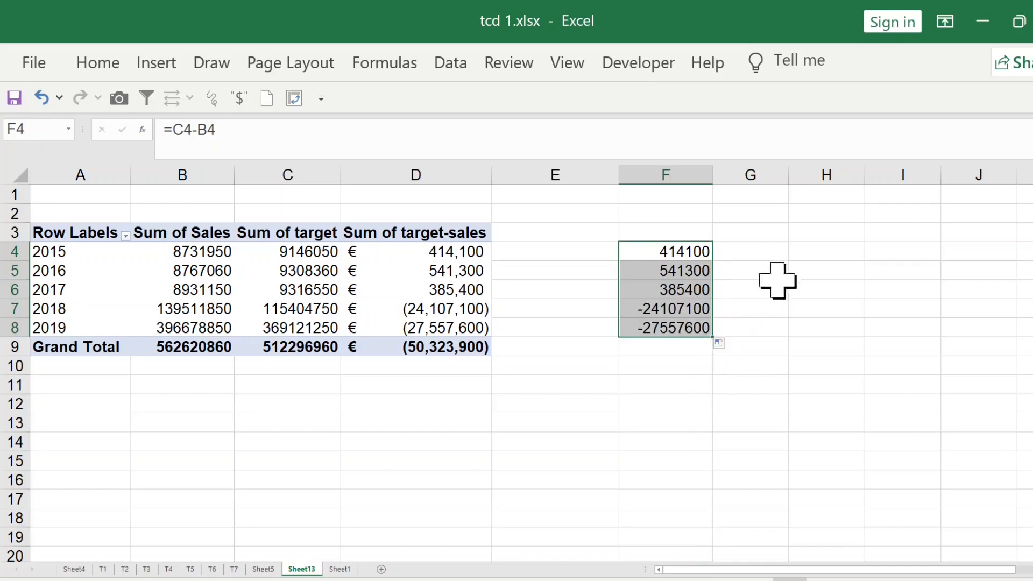
# Enter =D4-F4 in G4 to compare the calculated field with the manual difference, and fill it down to G8
pyautogui.click(760, 255)
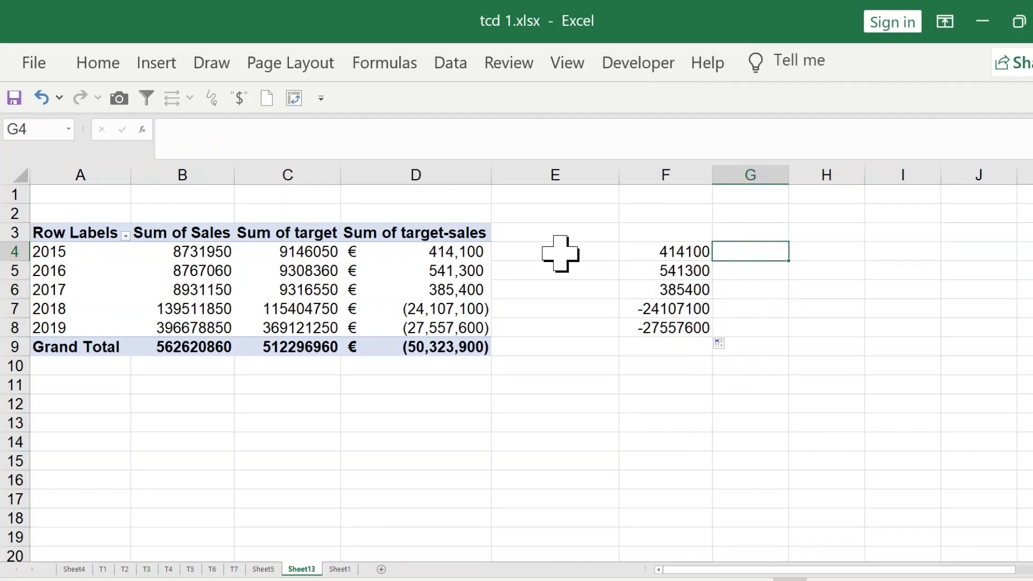
pyautogui.write('=d4')
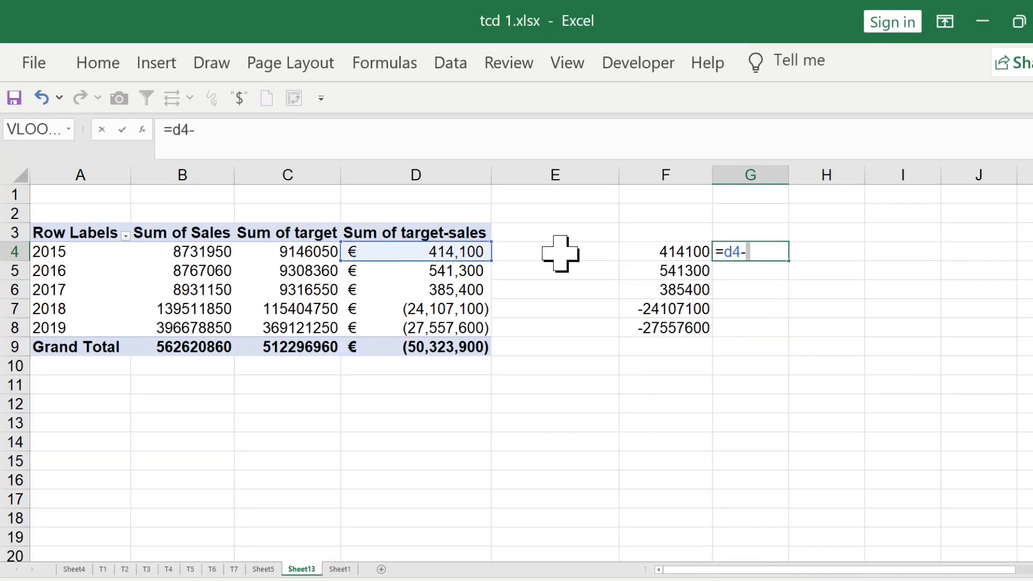
pyautogui.write('-f4')
pyautogui.press('Return')
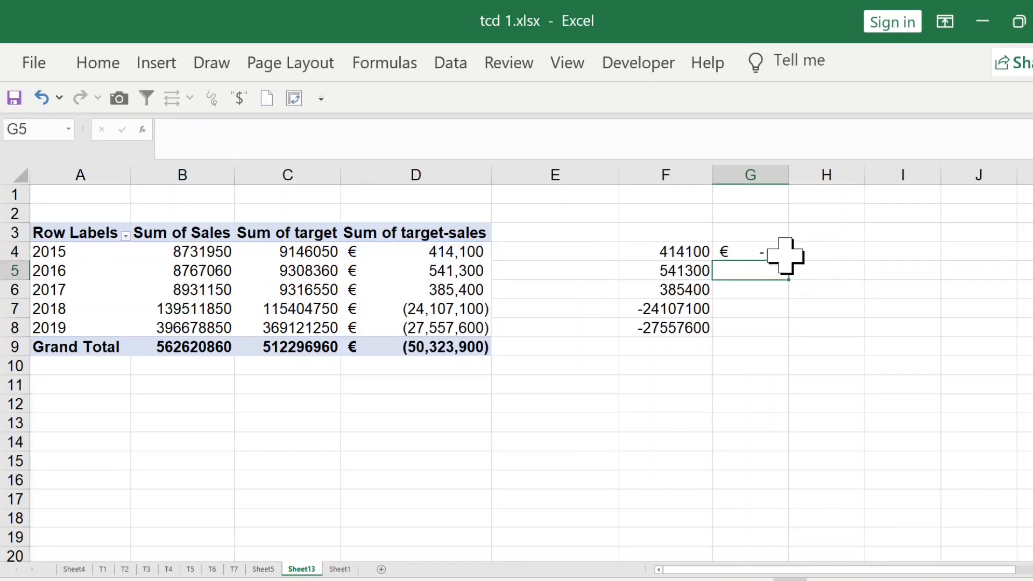
pyautogui.click(751, 252)
pyautogui.moveTo(789, 270); pyautogui.dragTo(788, 339)
# Clear the check formulas from F4:G8
pyautogui.moveTo(669, 247); pyautogui.dragTo(766, 334)
pyautogui.press('Delete')
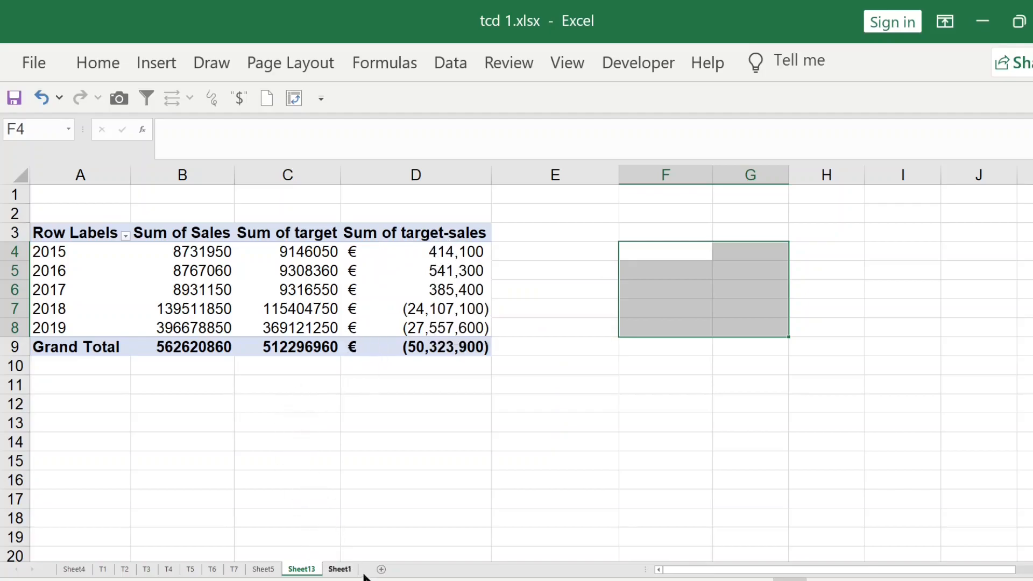
# In the source data on Sheet1, set the target in D2 to 10000 and in D3 to 20000
pyautogui.click(339, 570)
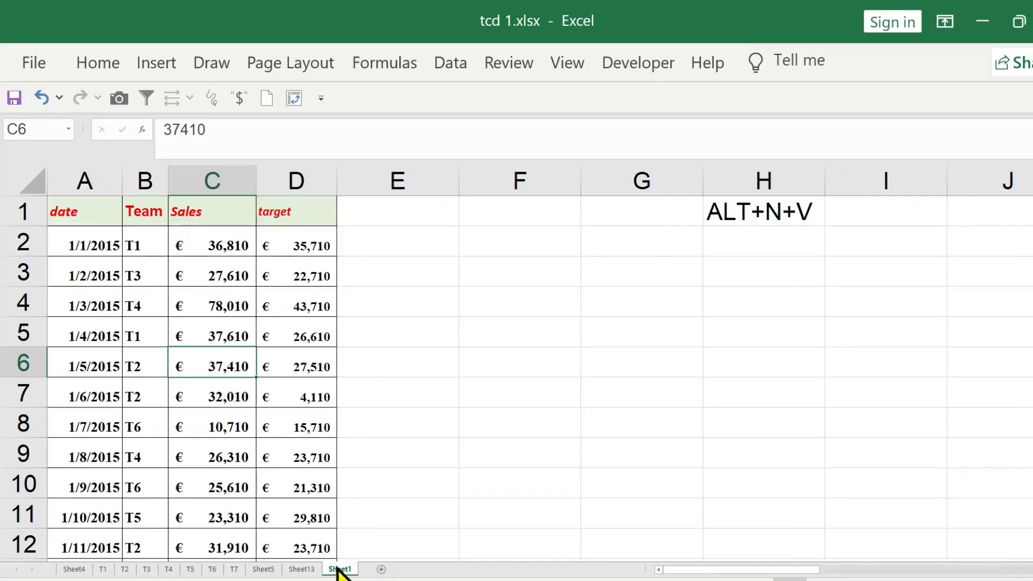
pyautogui.click(114, 250)
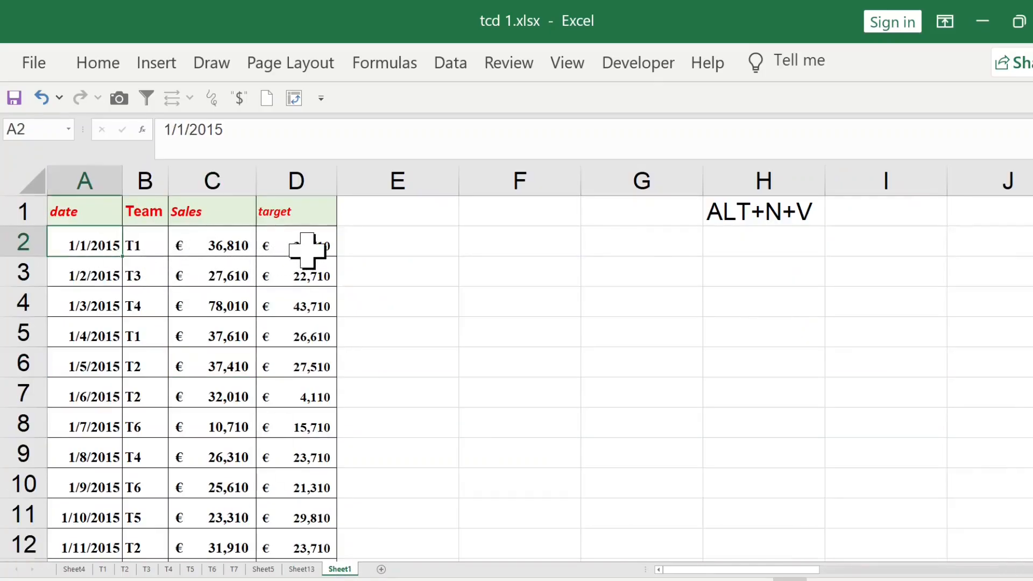
pyautogui.click(302, 249)
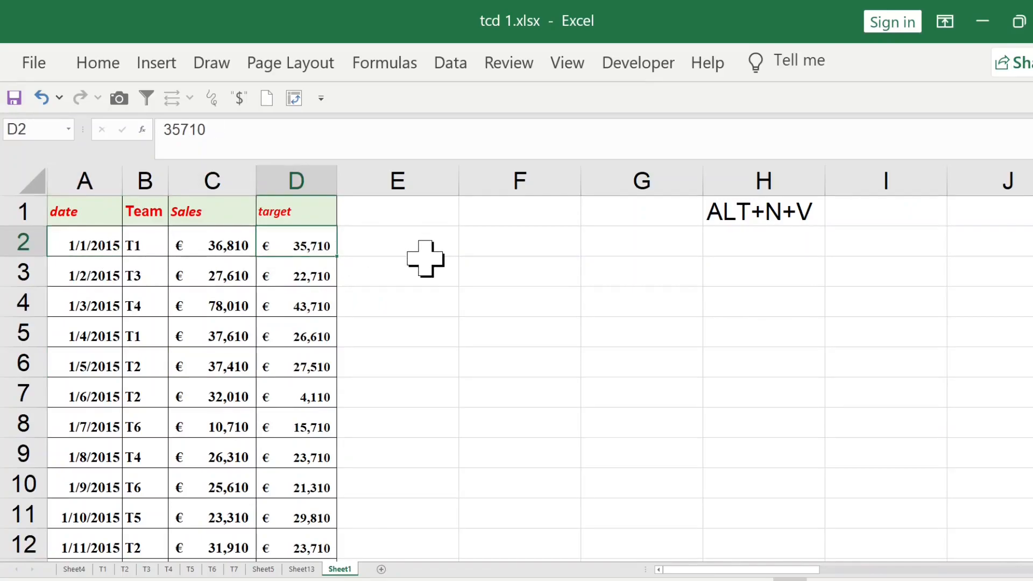
pyautogui.write('10000')
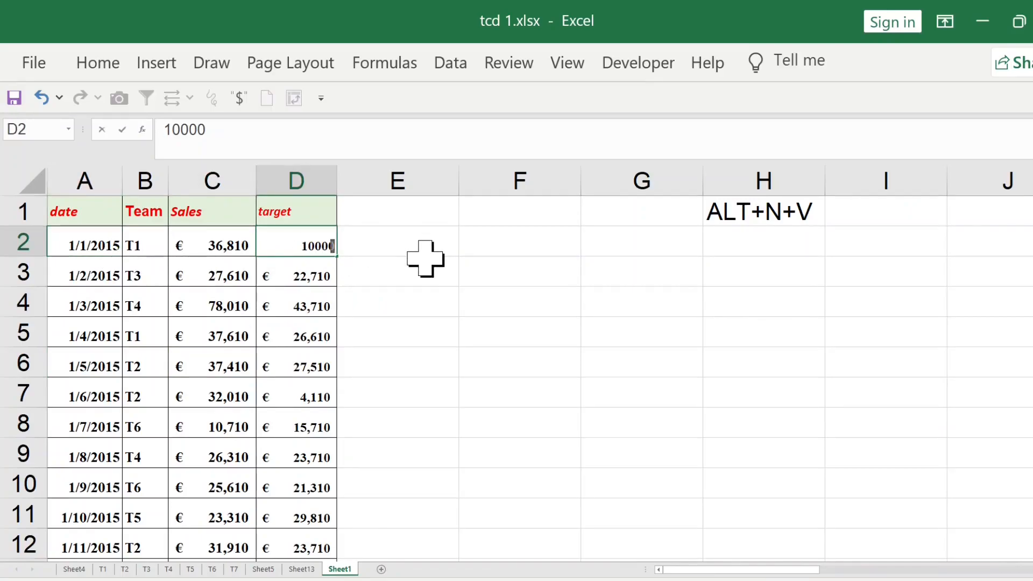
pyautogui.press('Down')
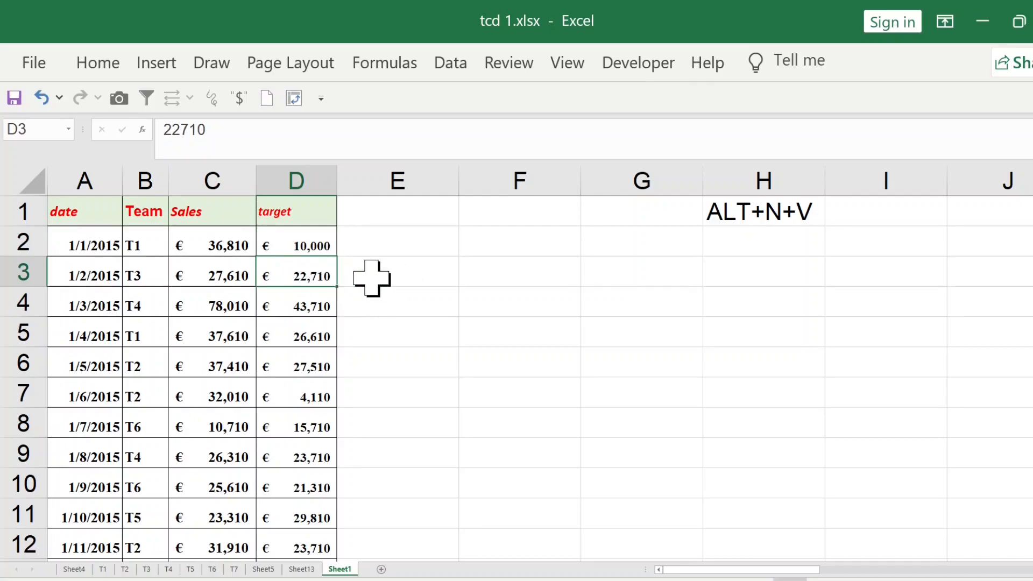
pyautogui.write('20000')
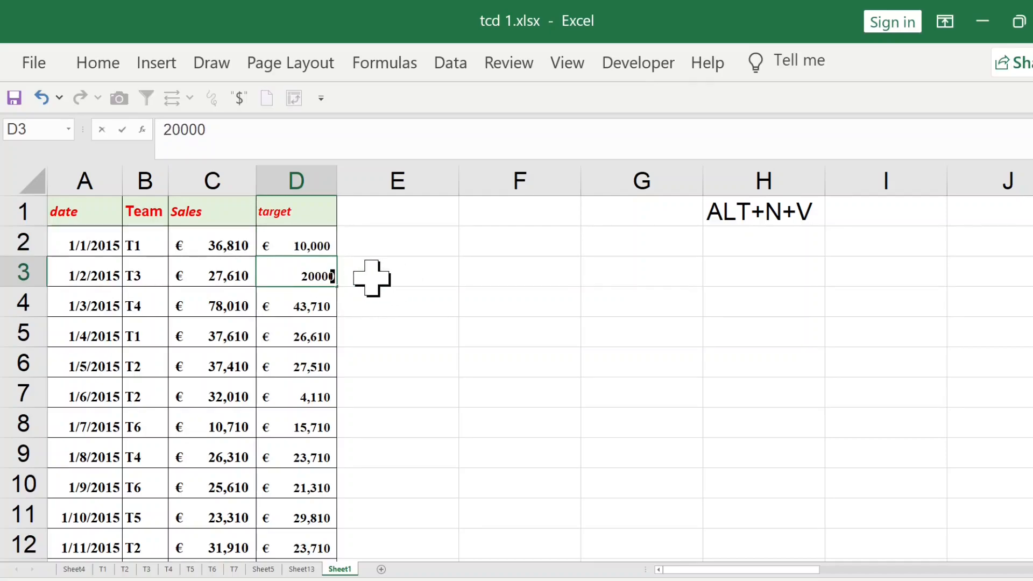
pyautogui.press('Return')
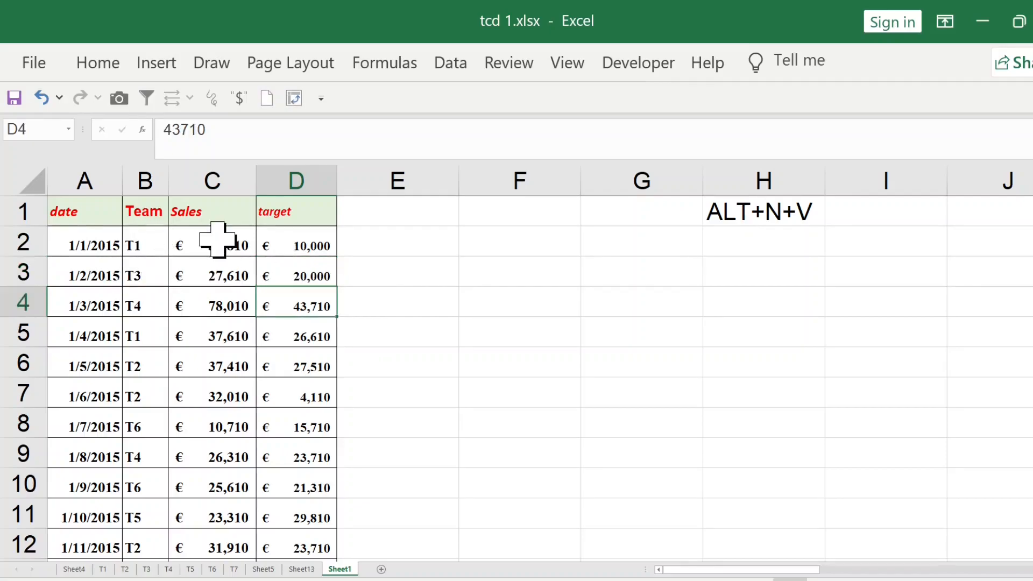
# Refresh the pivot table on Sheet13 to pick up the changed targets, and check the 2015 target-sales value
pyautogui.click(303, 570)
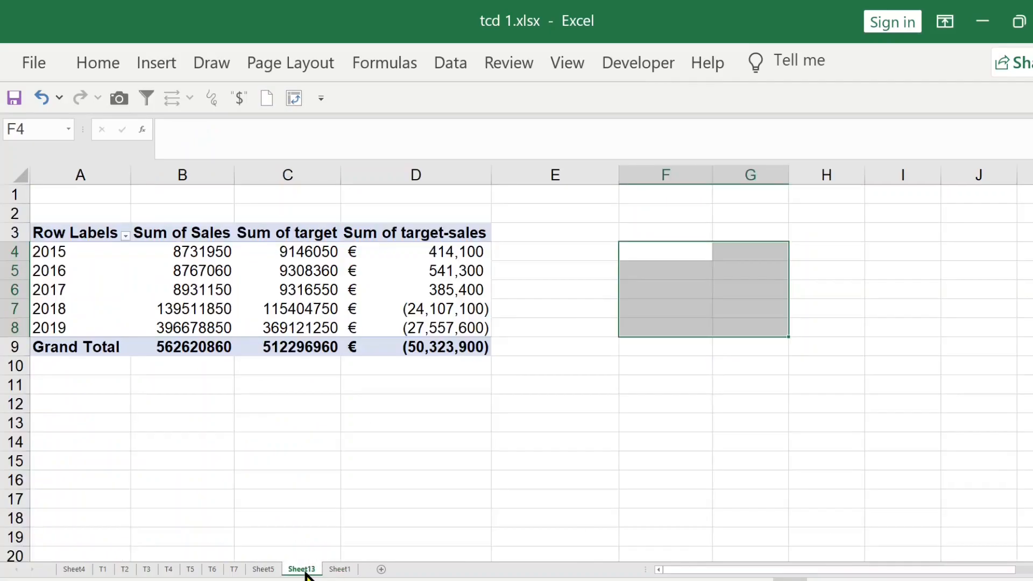
pyautogui.click(317, 271)
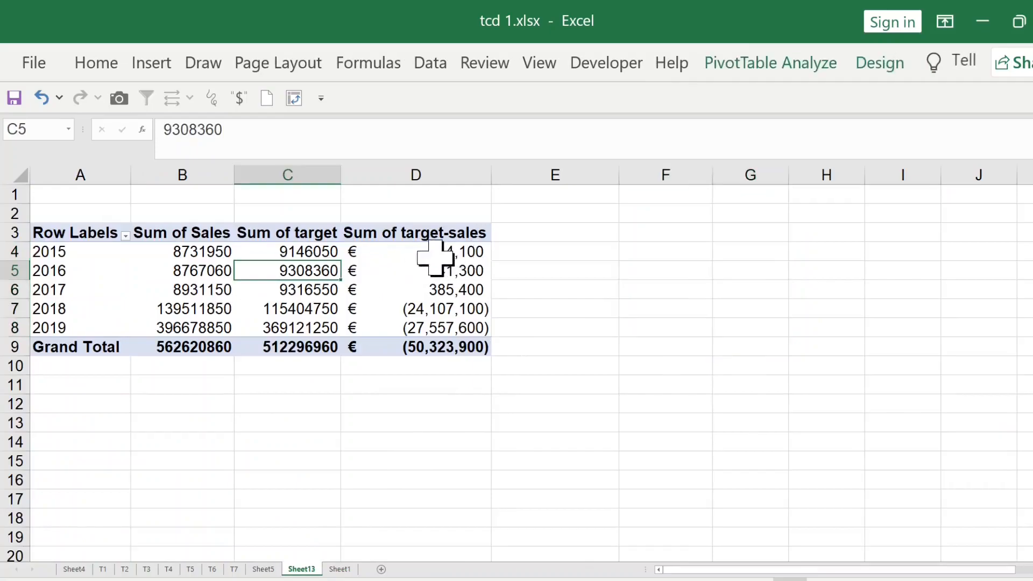
pyautogui.rightClick(298, 270)
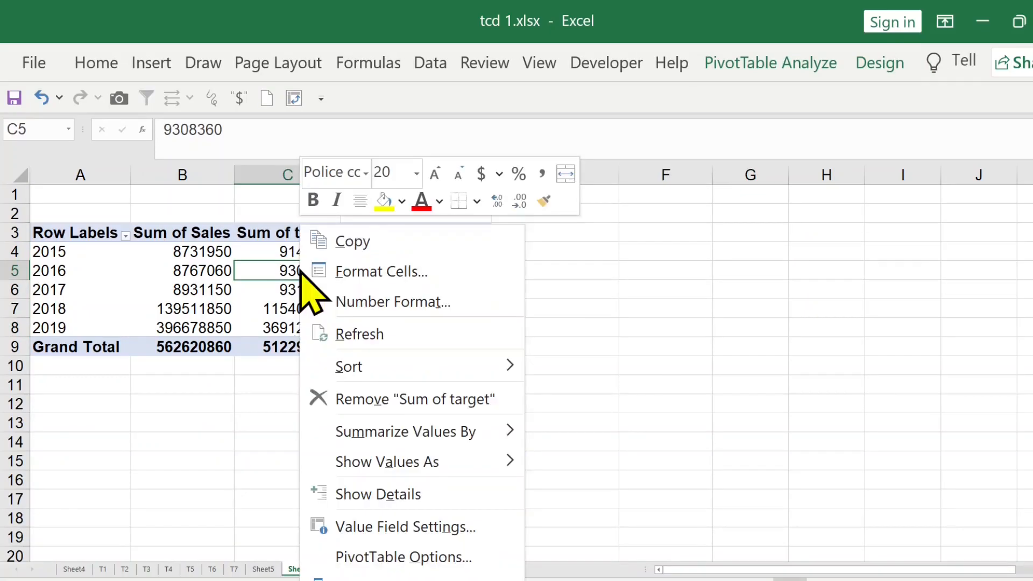
pyautogui.click(375, 334)
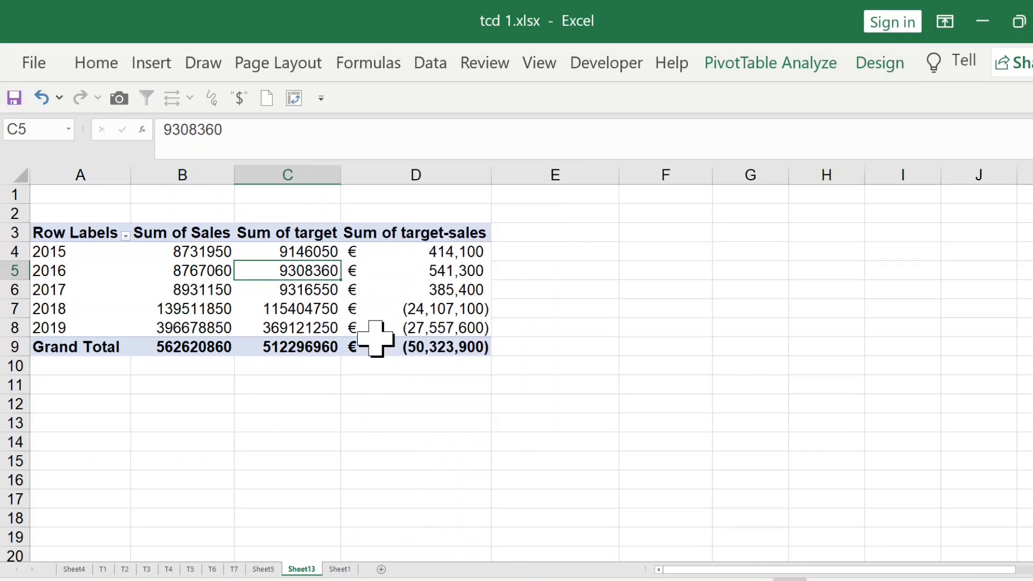
pyautogui.click(467, 252)
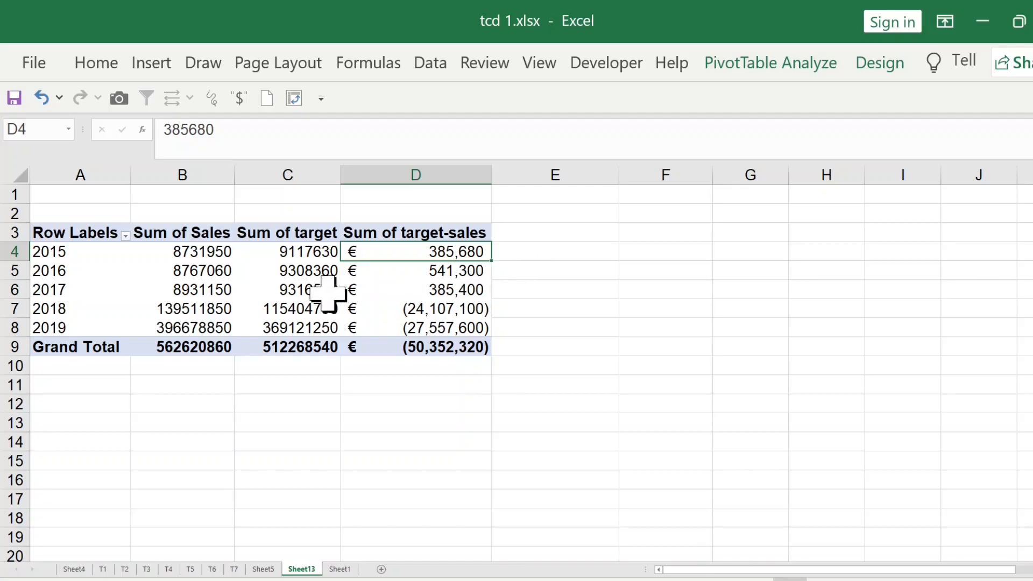
pyautogui.click(292, 289)
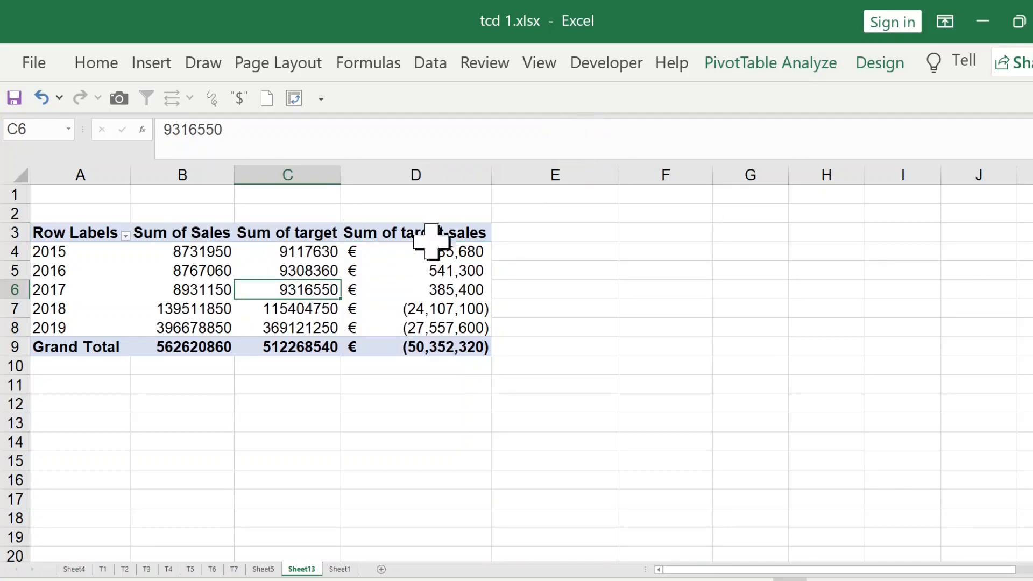
# Rearrange the pivot table so that date is in the columns area and Values is in the rows area
pyautogui.click(301, 271)
pyautogui.rightClick(317, 267)
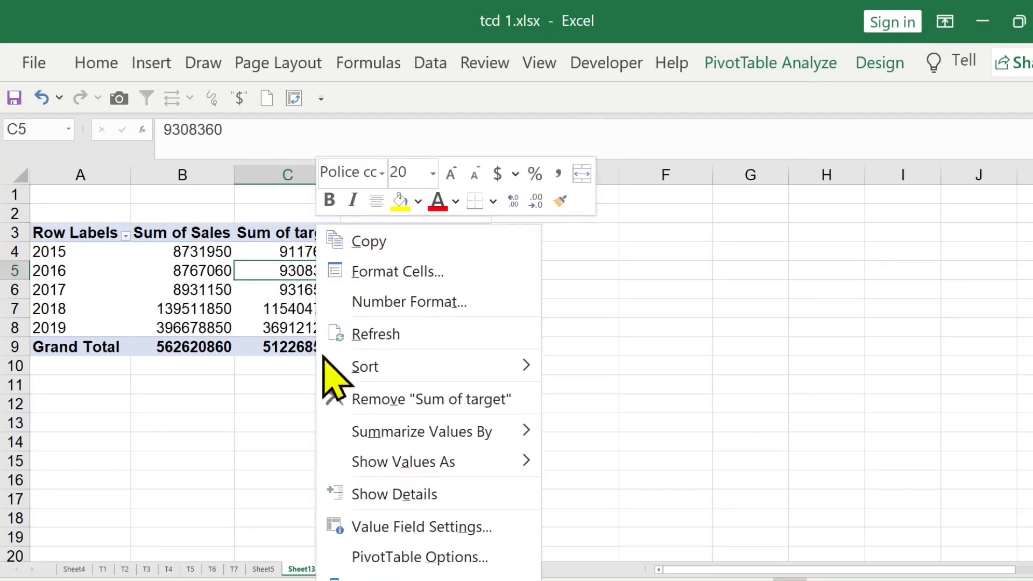
pyautogui.click(406, 576)
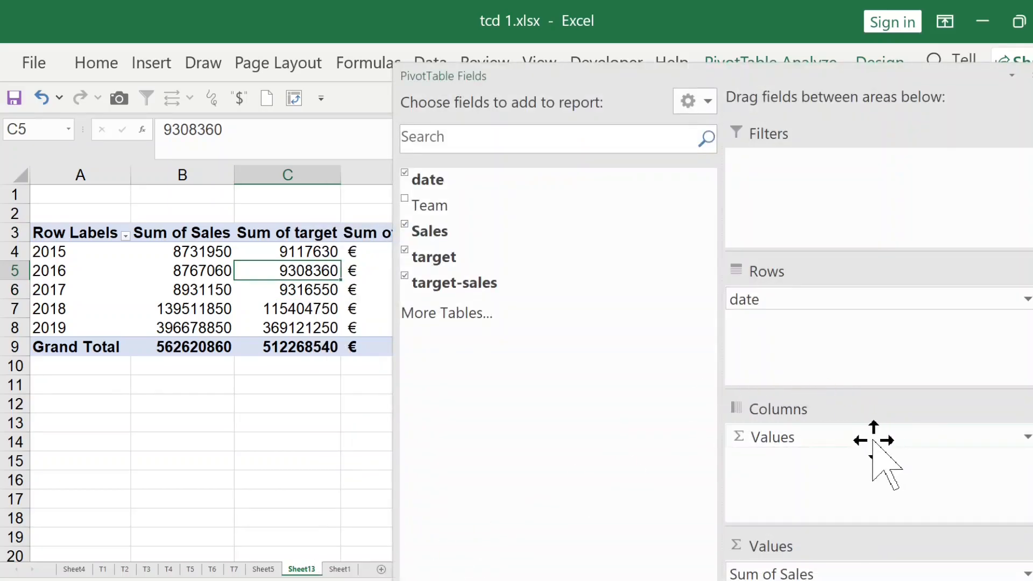
pyautogui.moveTo(783, 302); pyautogui.dragTo(802, 323)
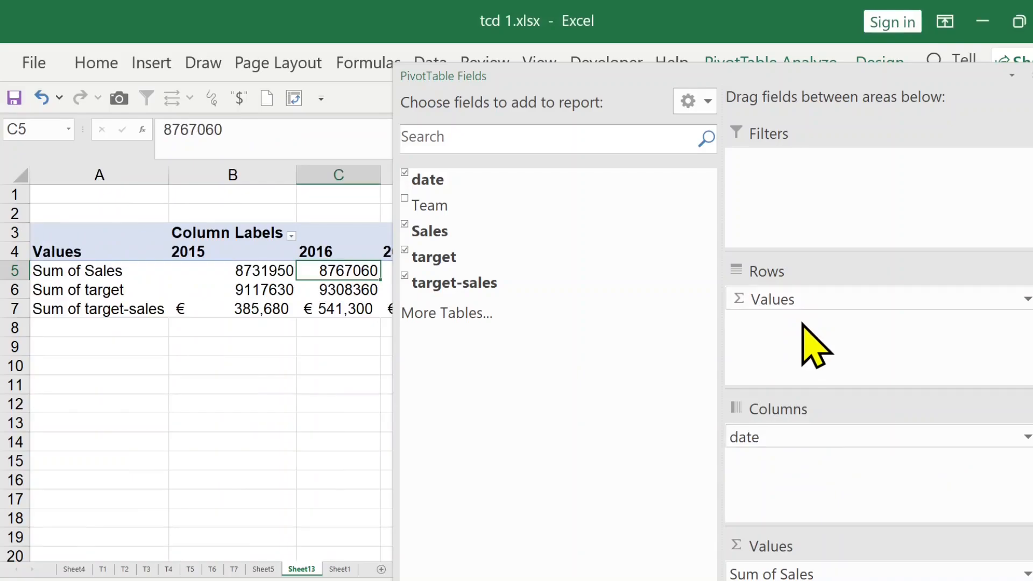
pyautogui.click(240, 363)
pyautogui.doubleClick(169, 174)
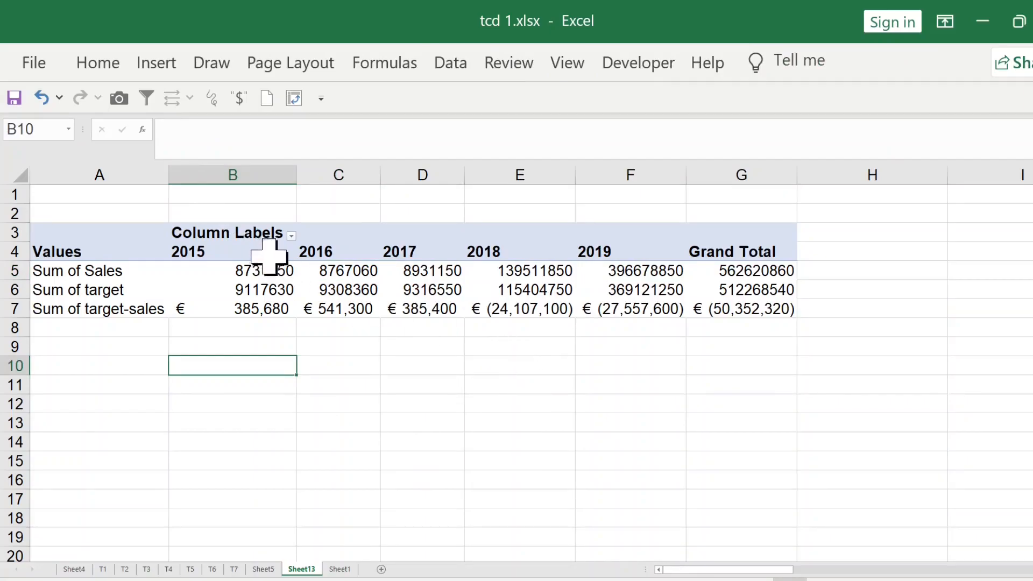
# Format the Sum of target-sales row as Number with 0 decimals, a thousands separator and negatives in parentheses
pyautogui.click(253, 269)
pyautogui.moveTo(311, 269); pyautogui.dragTo(744, 302)
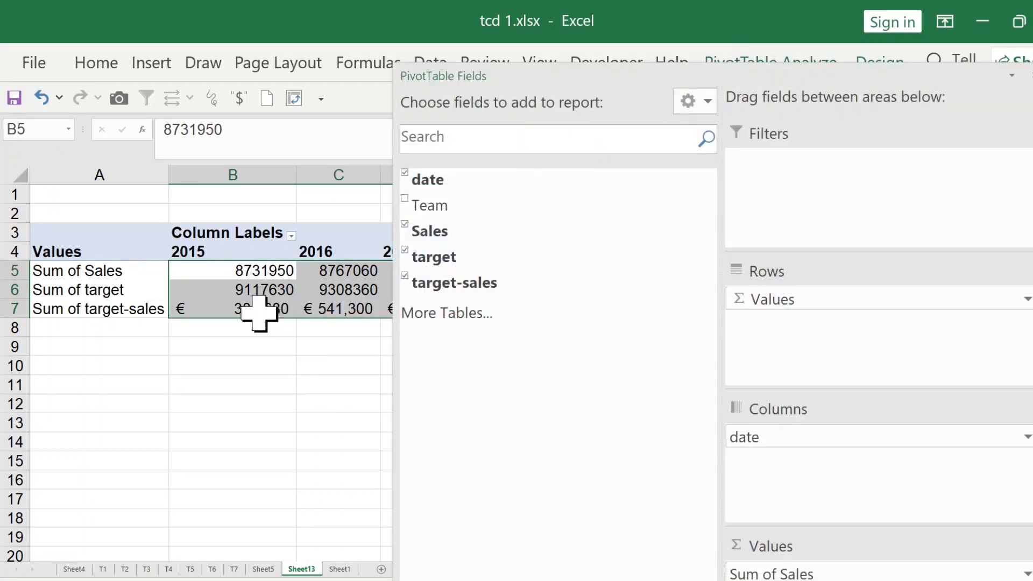
pyautogui.click(236, 305)
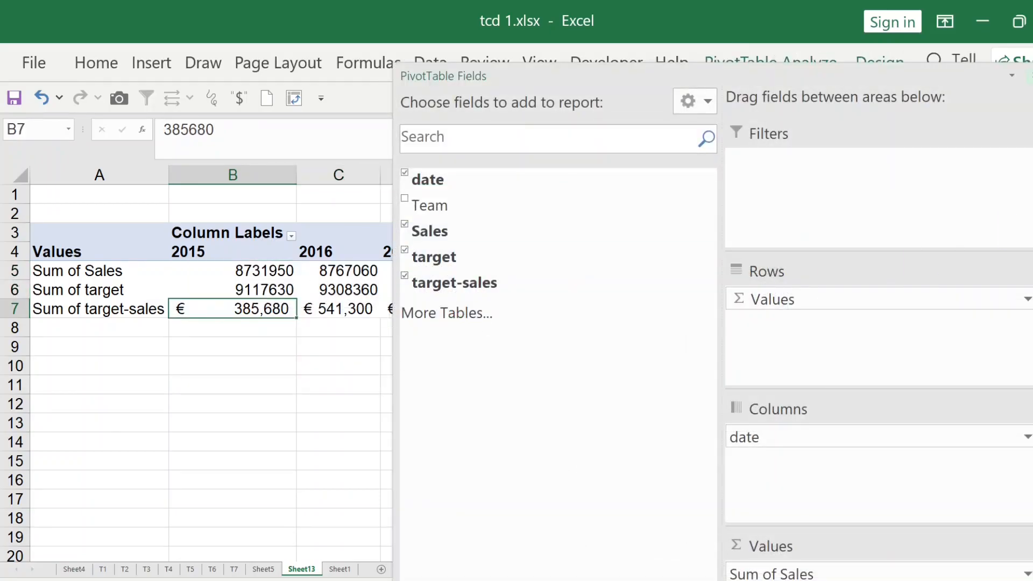
pyautogui.click(1030, 75)
pyautogui.moveTo(247, 309); pyautogui.dragTo(752, 318)
pyautogui.rightClick(607, 310)
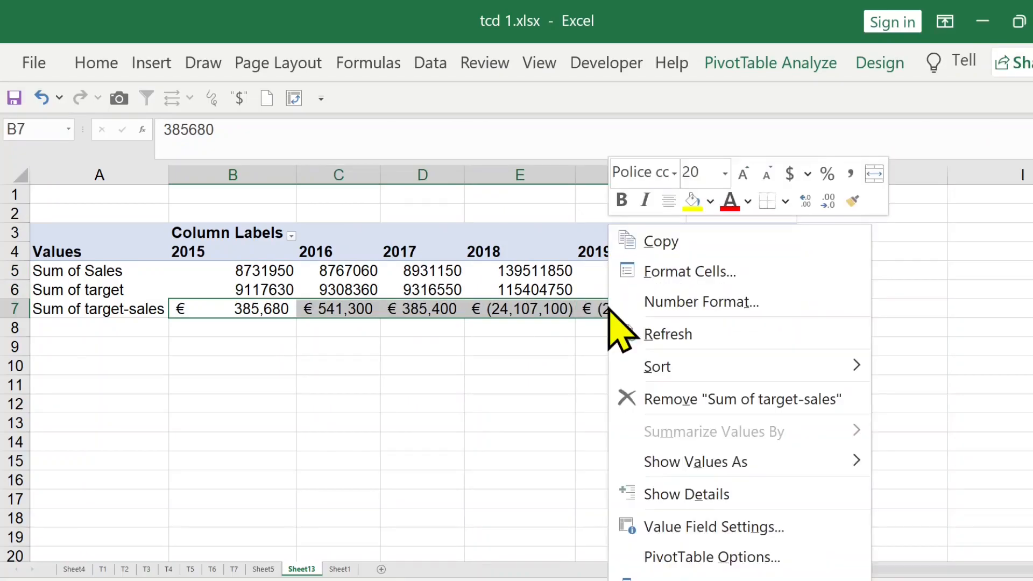
pyautogui.click(648, 302)
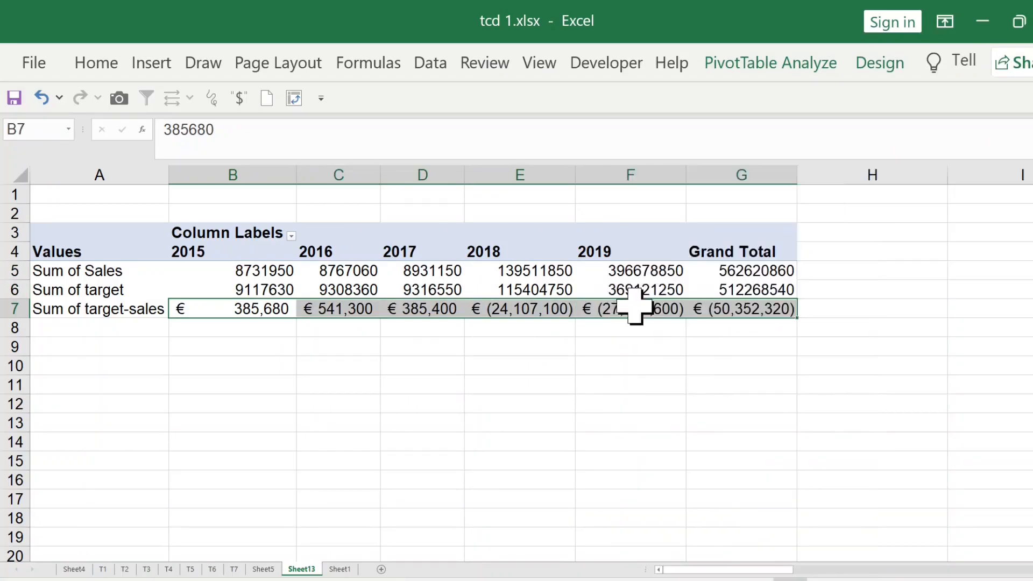
pyautogui.click(510, 221)
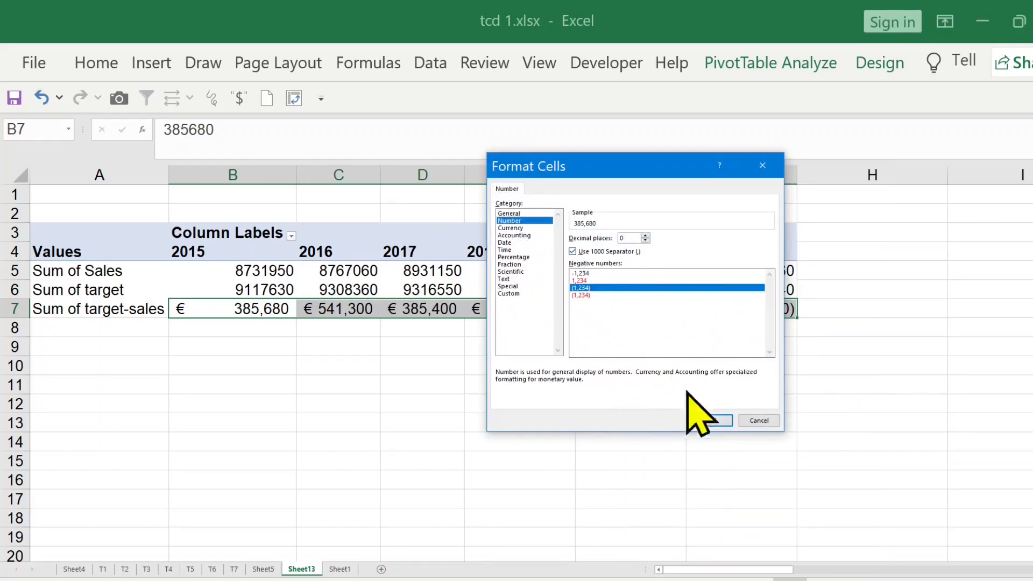
pyautogui.click(714, 421)
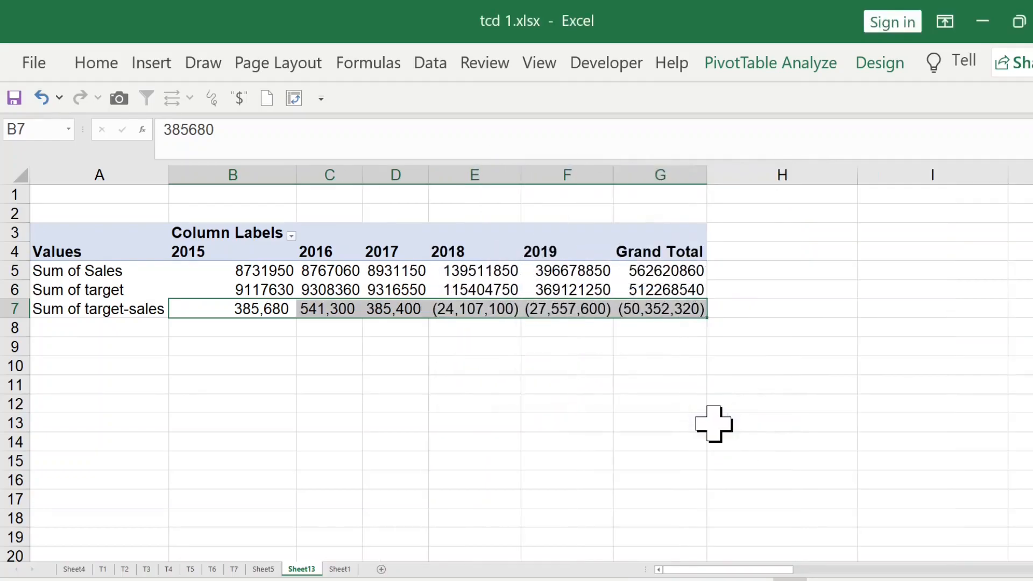
pyautogui.click(546, 406)
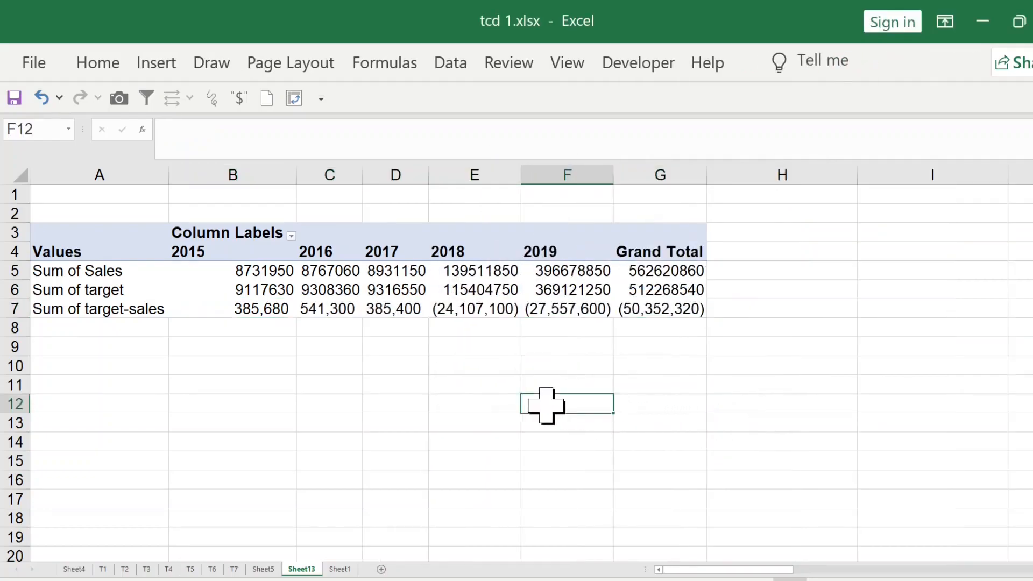
# Create a new calculated field in the pivot table and begin its formula with = (1/3)* target
pyautogui.click(127, 325)
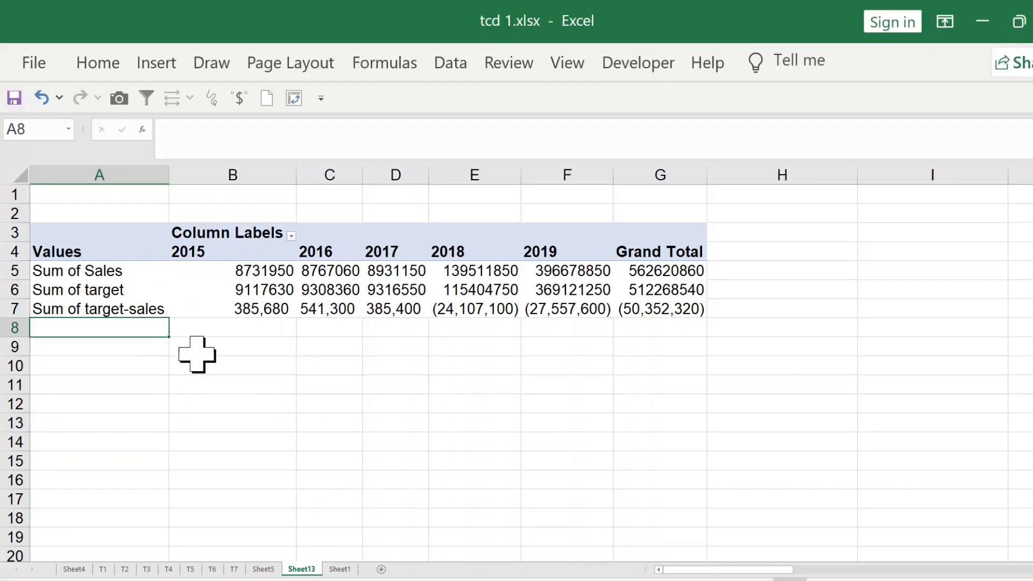
pyautogui.click(303, 291)
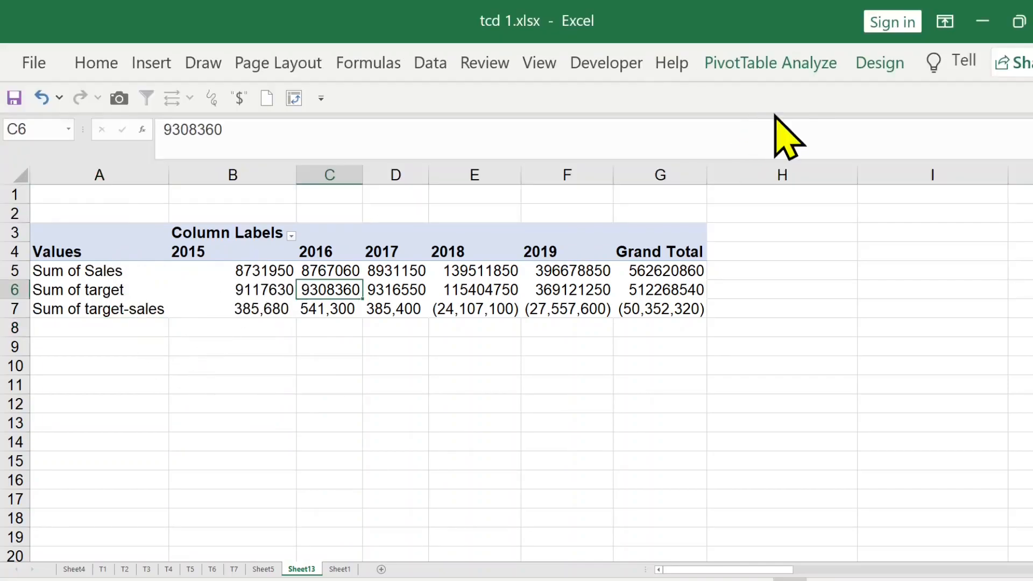
pyautogui.click(769, 63)
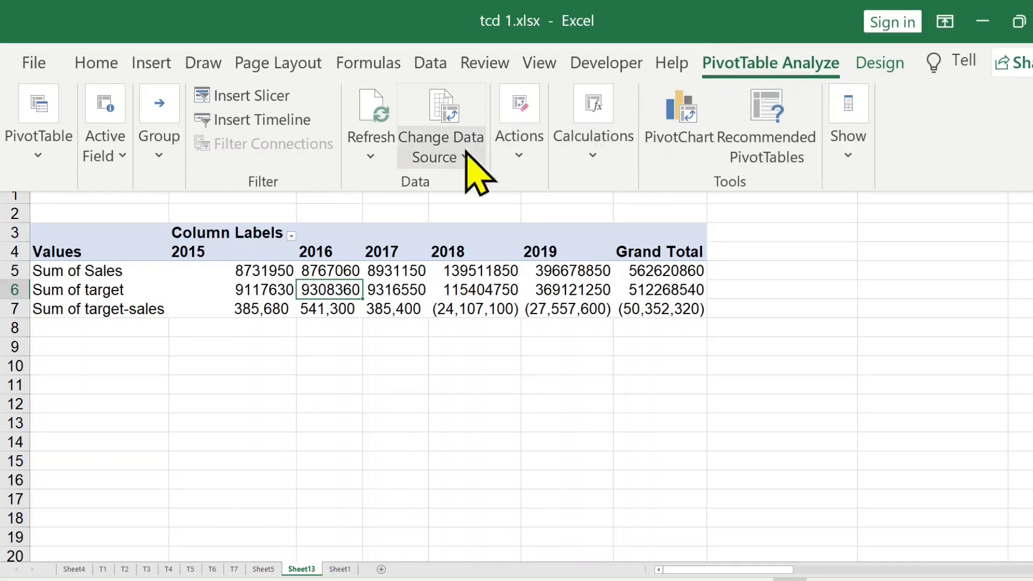
pyautogui.click(593, 162)
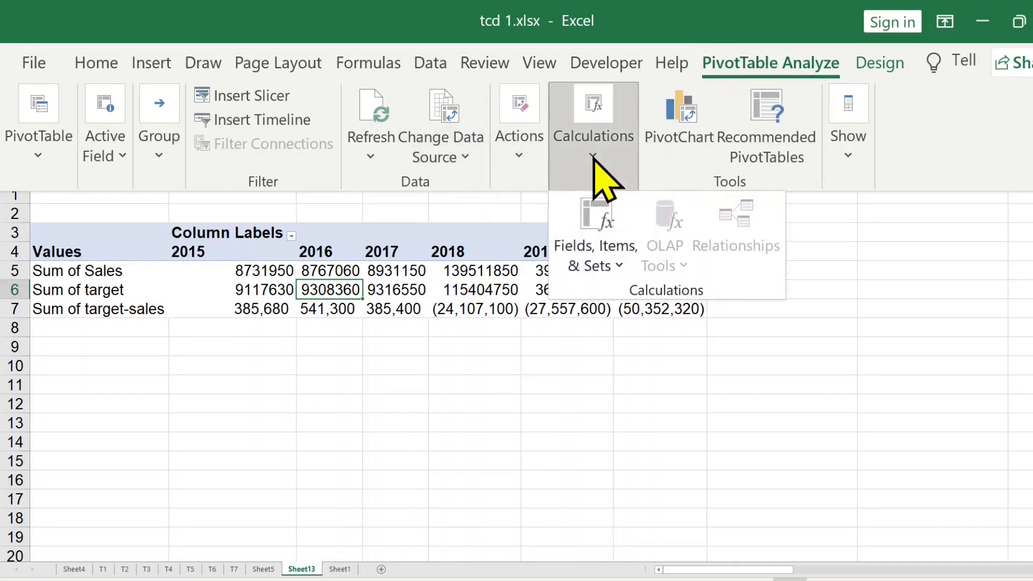
pyautogui.click(595, 213)
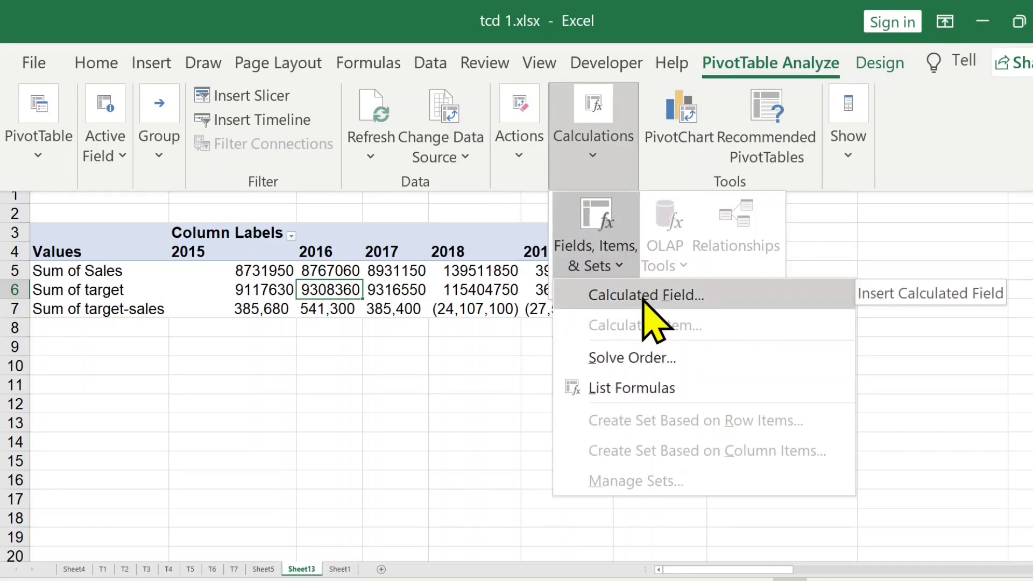
pyautogui.click(645, 296)
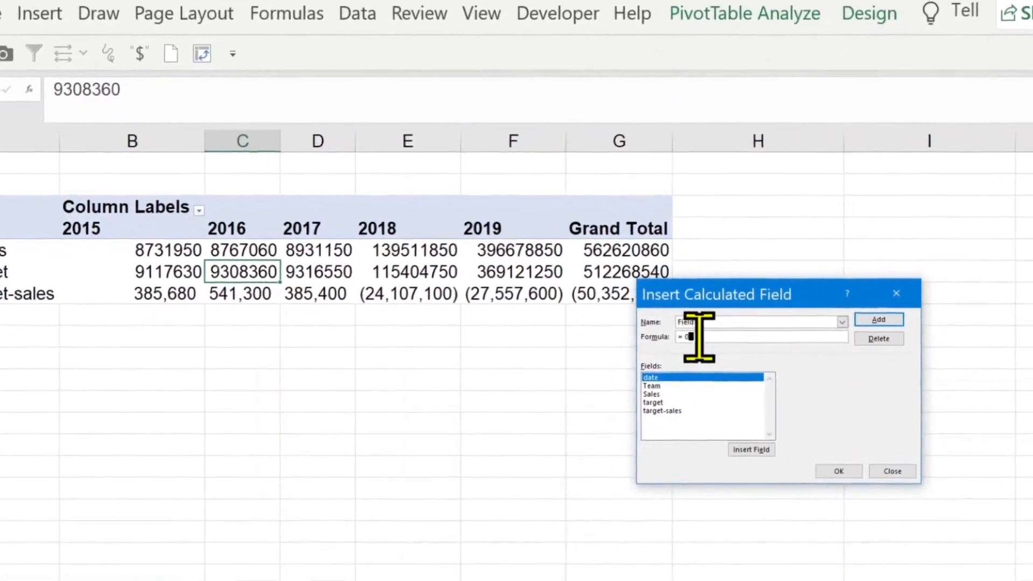
pyautogui.click(718, 330)
pyautogui.press('BackSpace')
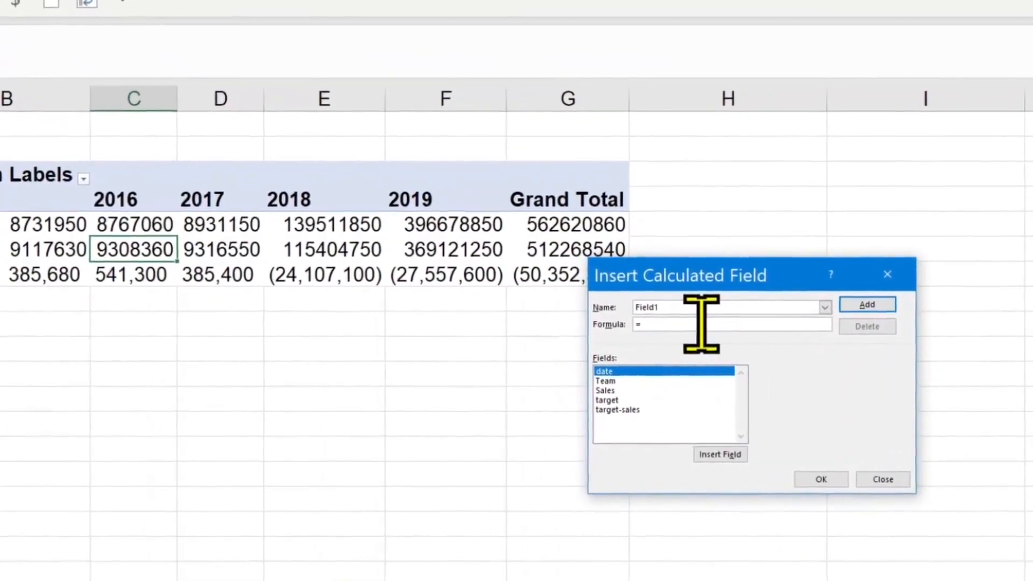
pyautogui.write('(1/3')
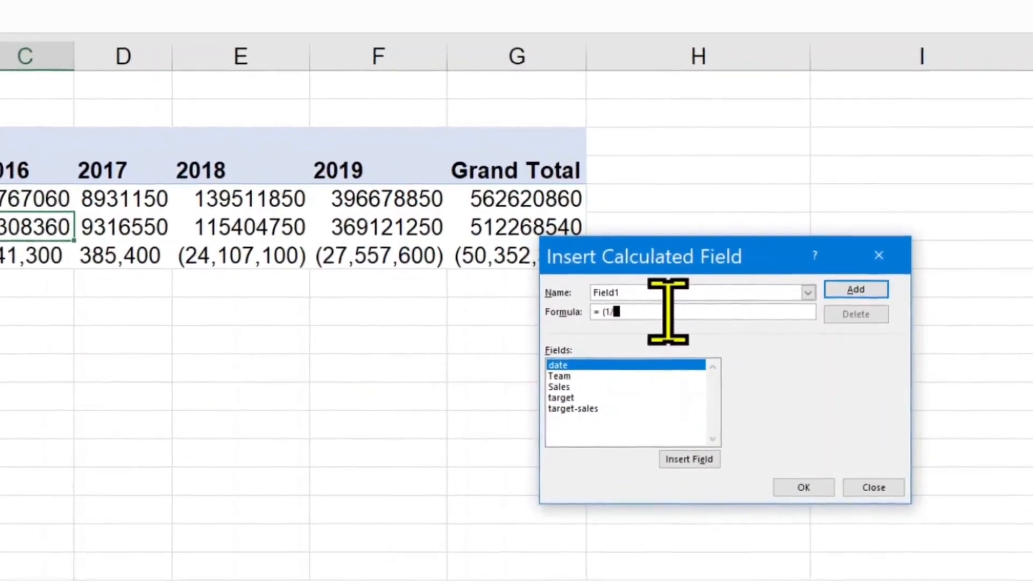
pyautogui.write(')* target')
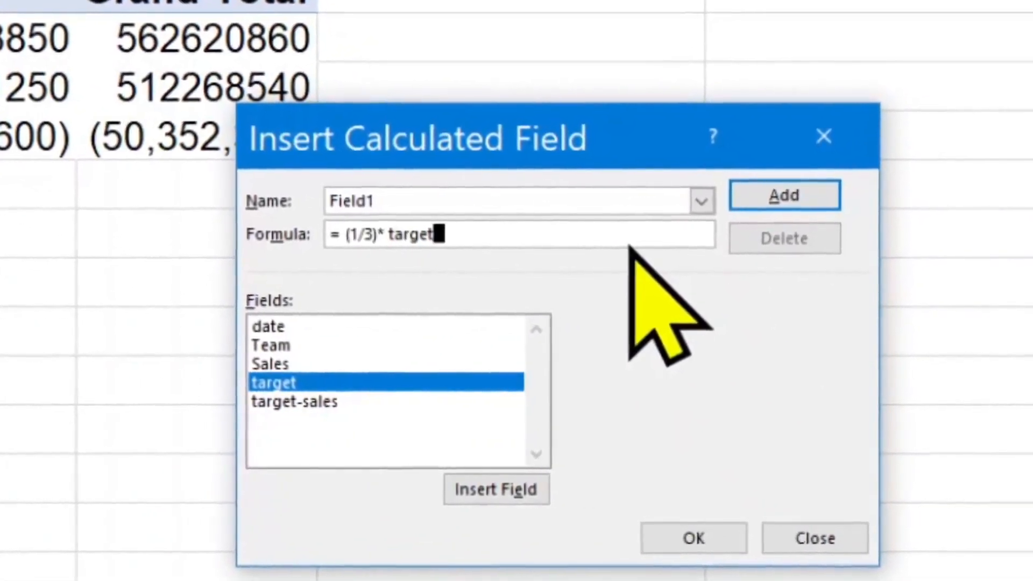
# Complete the calculated field's formula by subtracting (1/2)* Sales, and add the field to the pivot table
pyautogui.write('-')
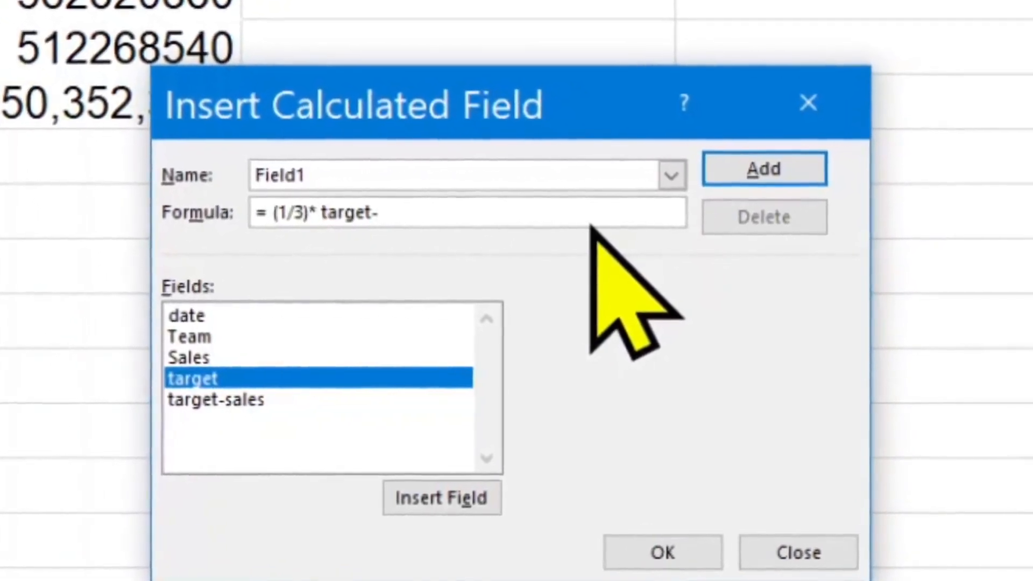
pyautogui.write('(1/2')
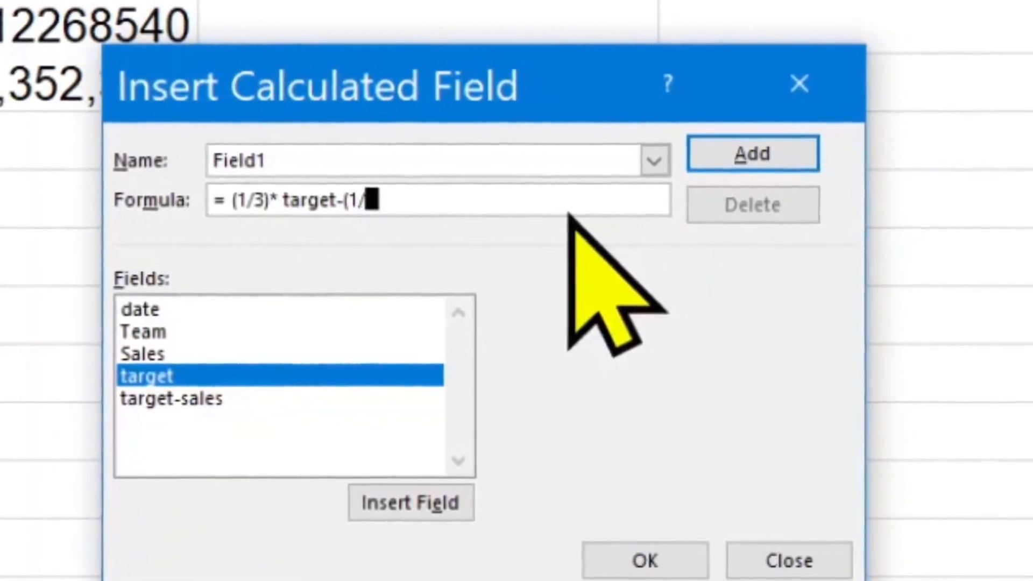
pyautogui.write(')*')
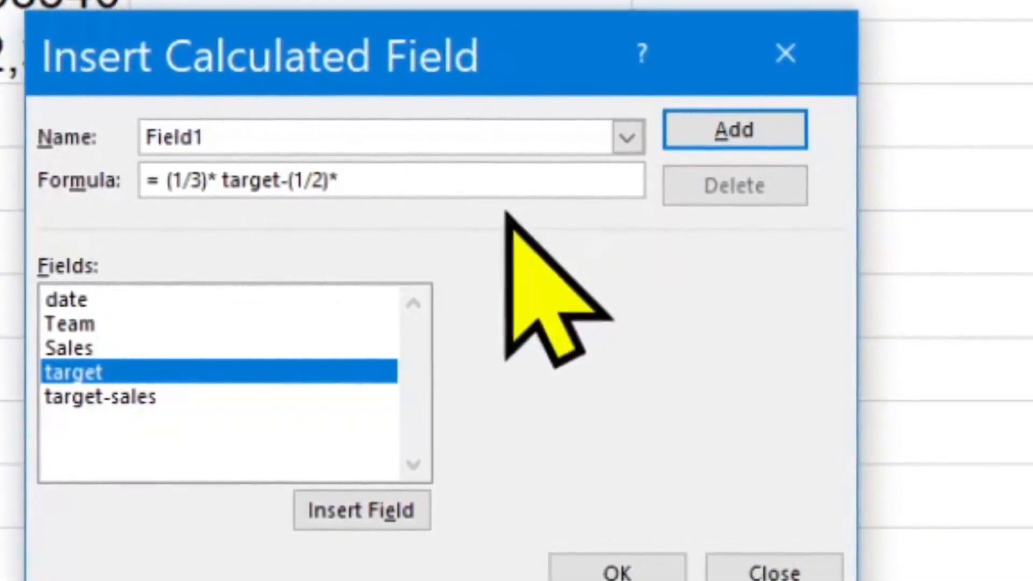
pyautogui.click(75, 349)
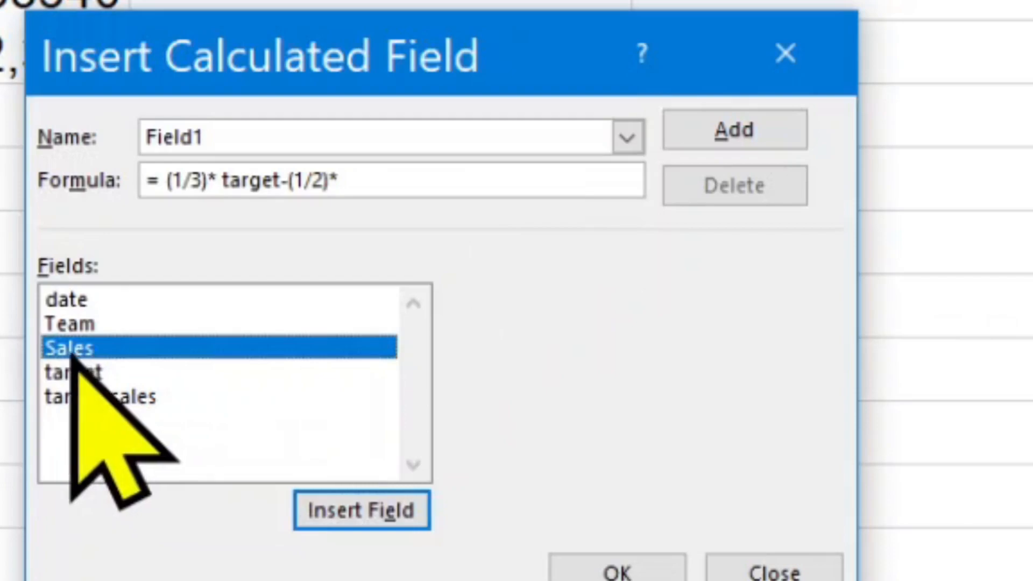
pyautogui.doubleClick(74, 352)
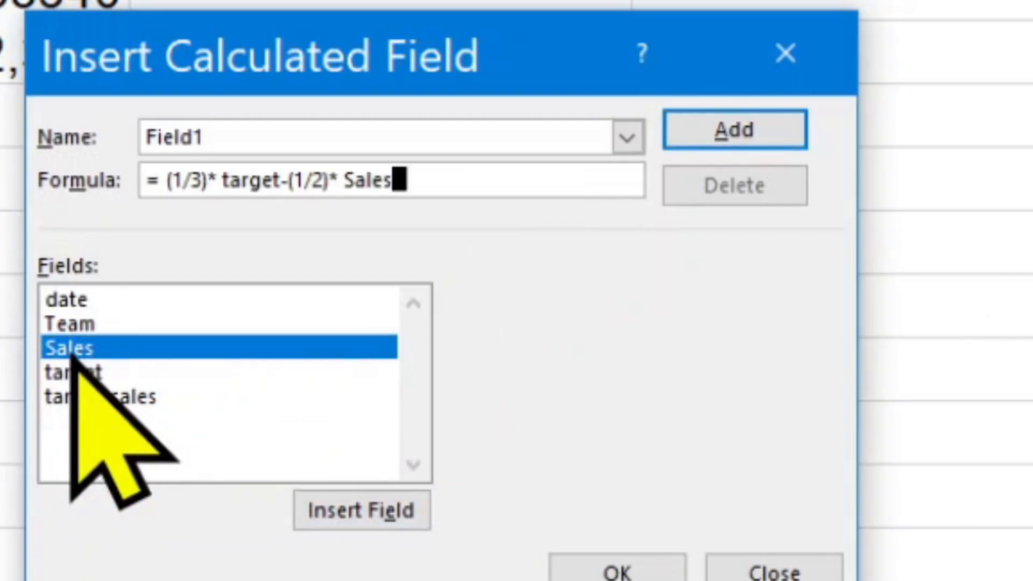
pyautogui.click(753, 134)
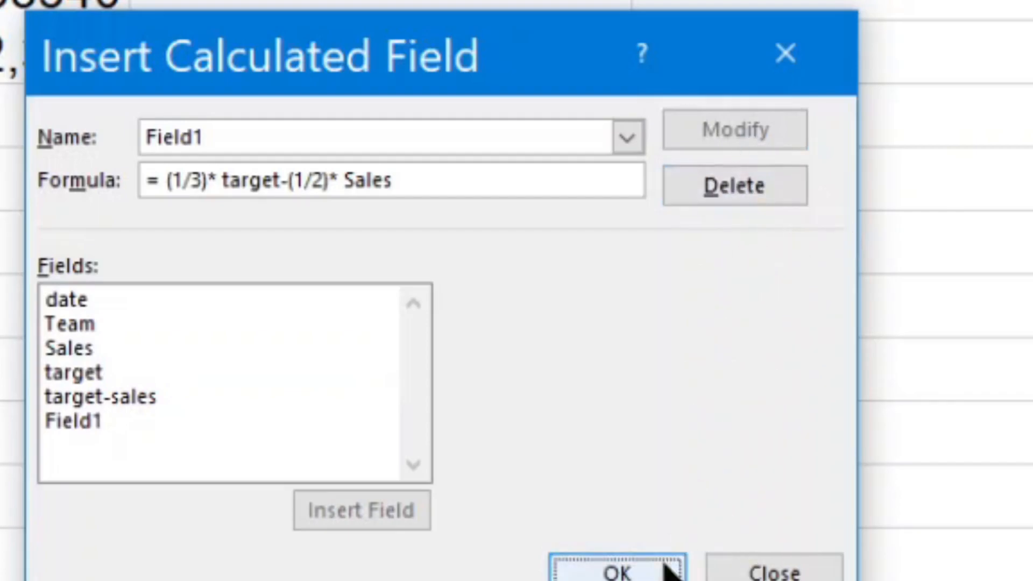
pyautogui.click(619, 572)
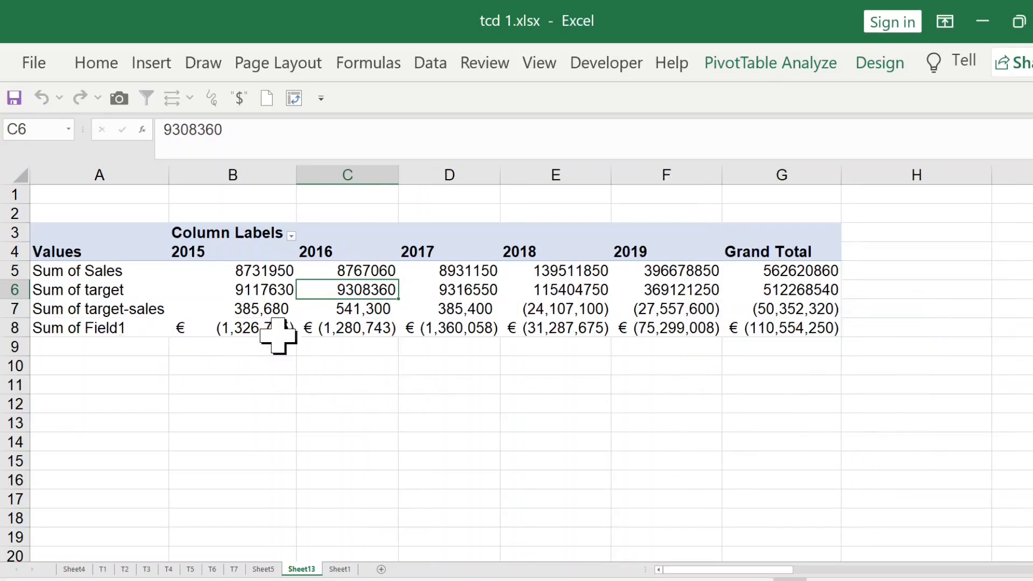
# Rename the Sum of Field1 label in A8 to "nouveau nom"
pyautogui.click(122, 329)
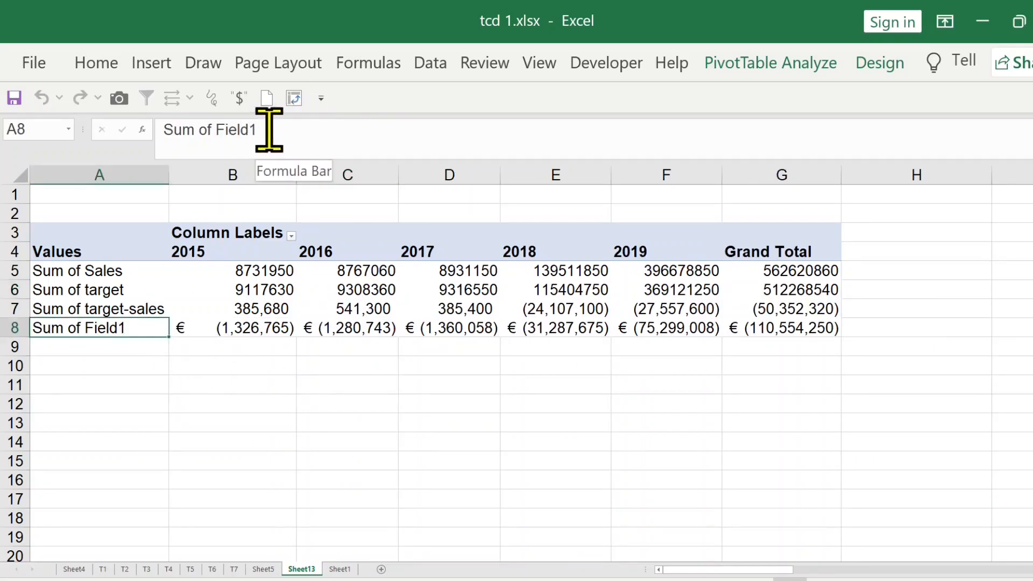
pyautogui.moveTo(269, 129); pyautogui.dragTo(115, 129)
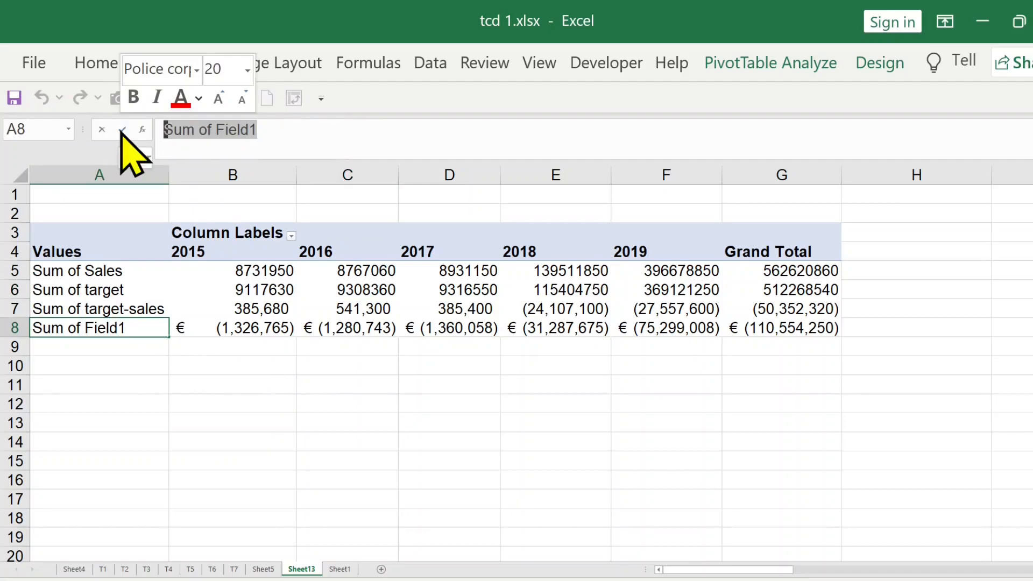
pyautogui.write('nouveau nom')
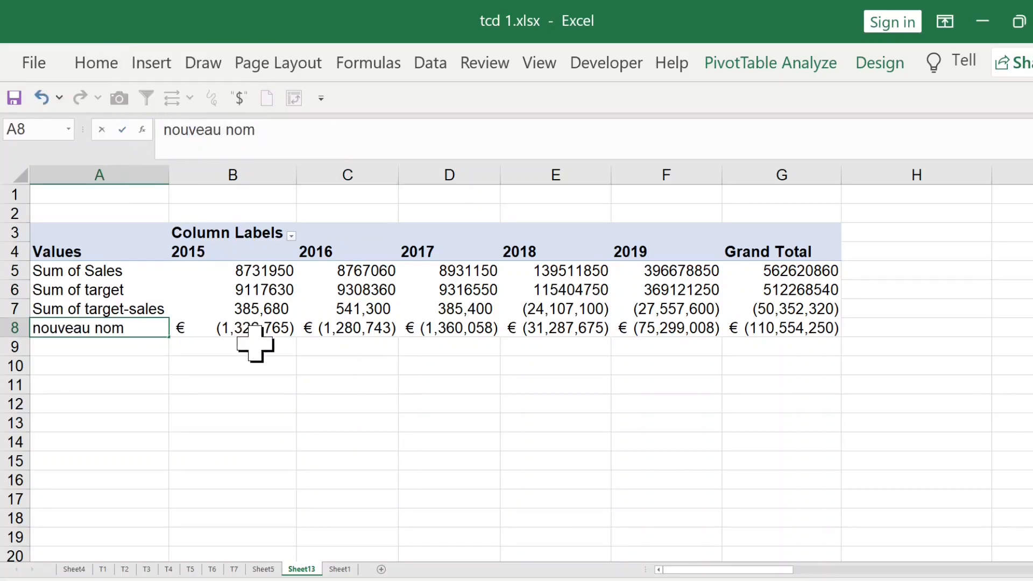
pyautogui.click(256, 344)
pyautogui.click(289, 275)
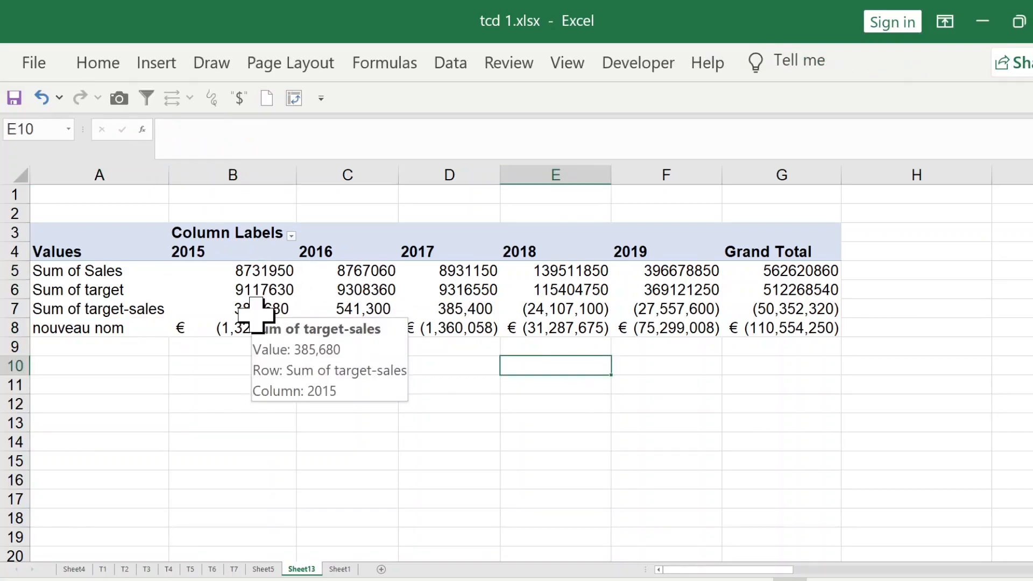